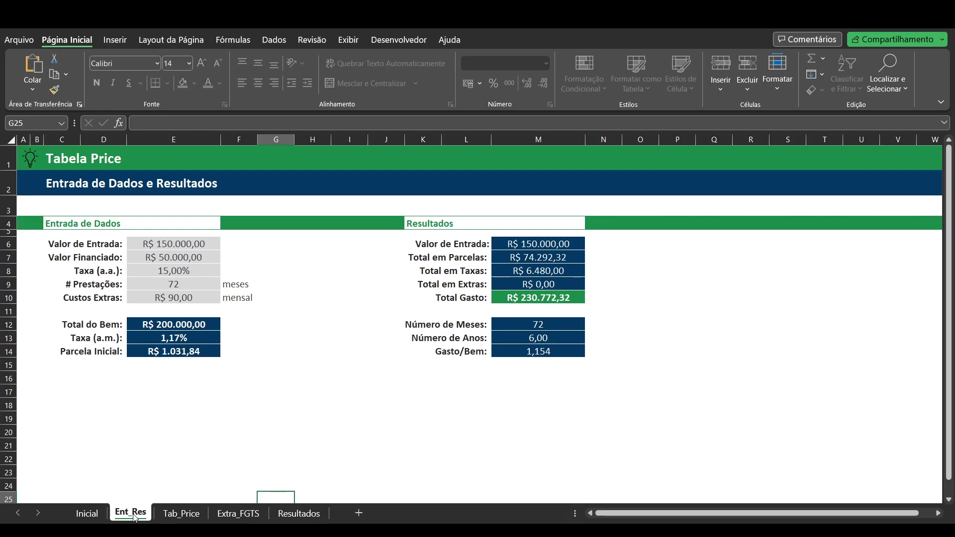
# Step: Review the financing inputs in E6:E10 and the calculated Total do Bem and monthly rate on the Ent_Res sheet
pyautogui.moveTo(209, 241); pyautogui.dragTo(208, 297)
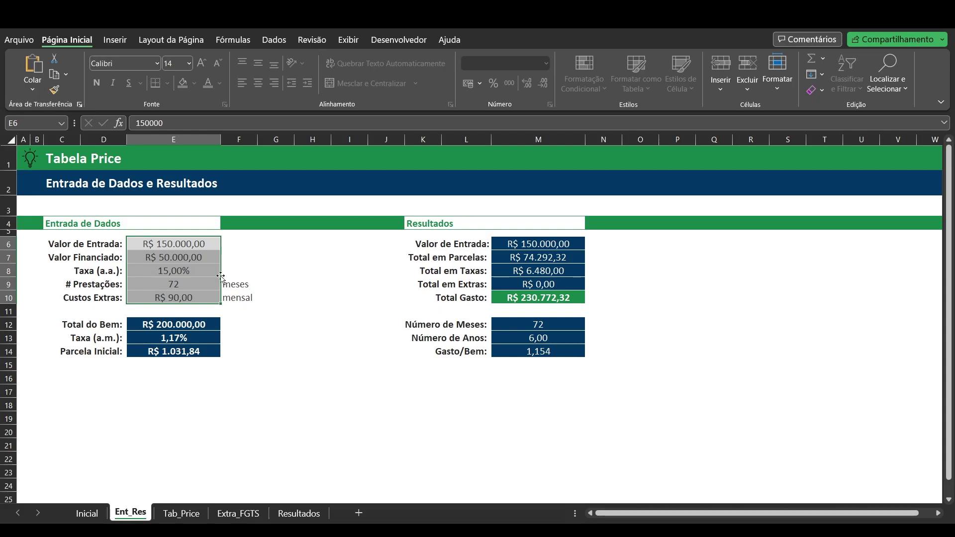
pyautogui.click(181, 243)
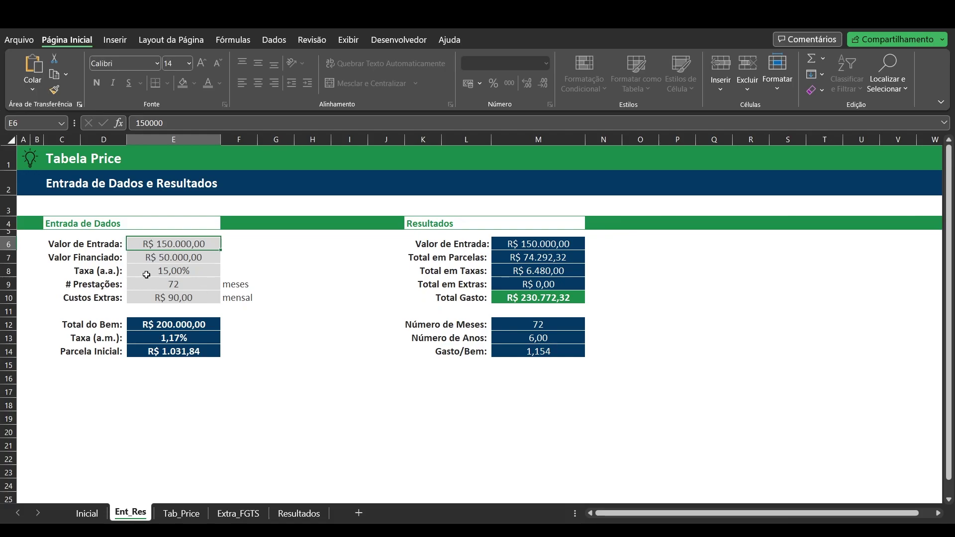
pyautogui.click(107, 257)
pyautogui.moveTo(106, 257); pyautogui.dragTo(152, 298)
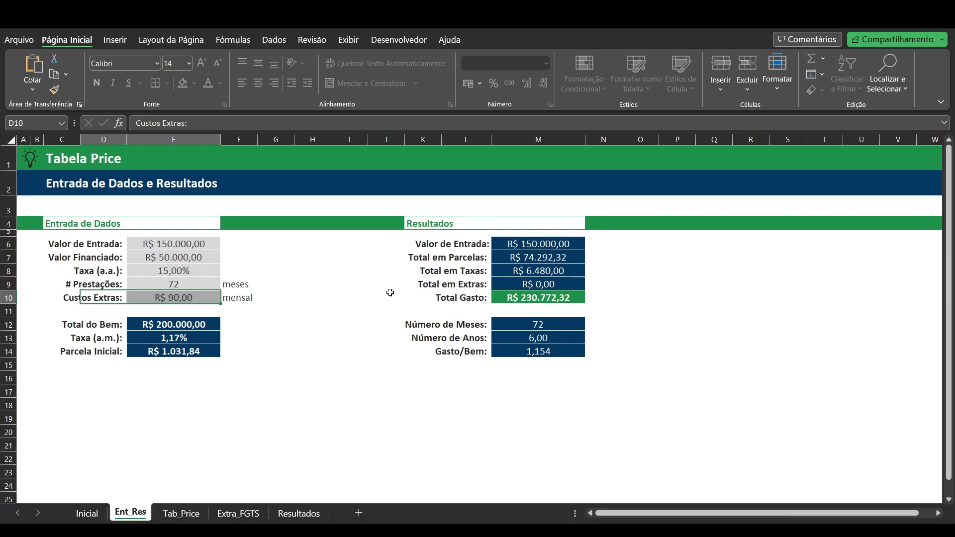
pyautogui.click(209, 325)
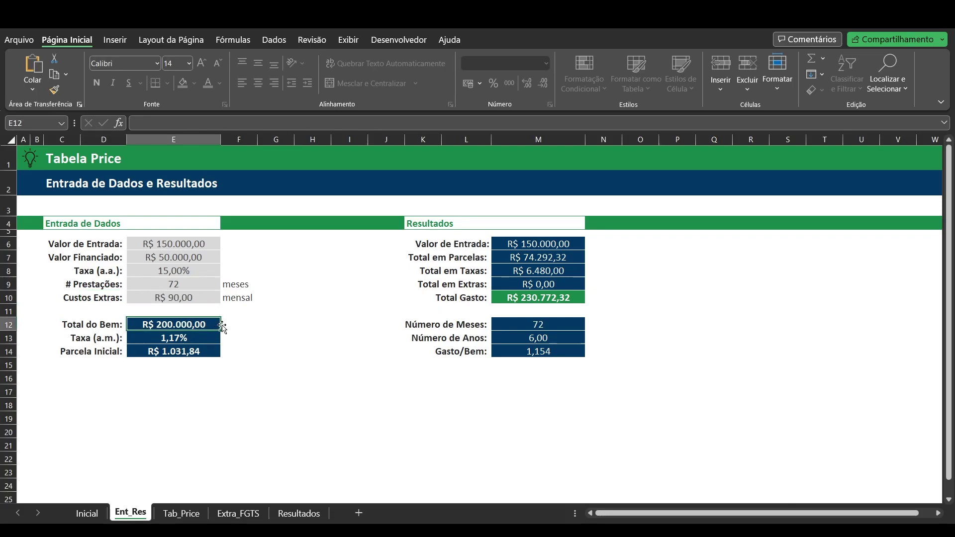
pyautogui.click(190, 249)
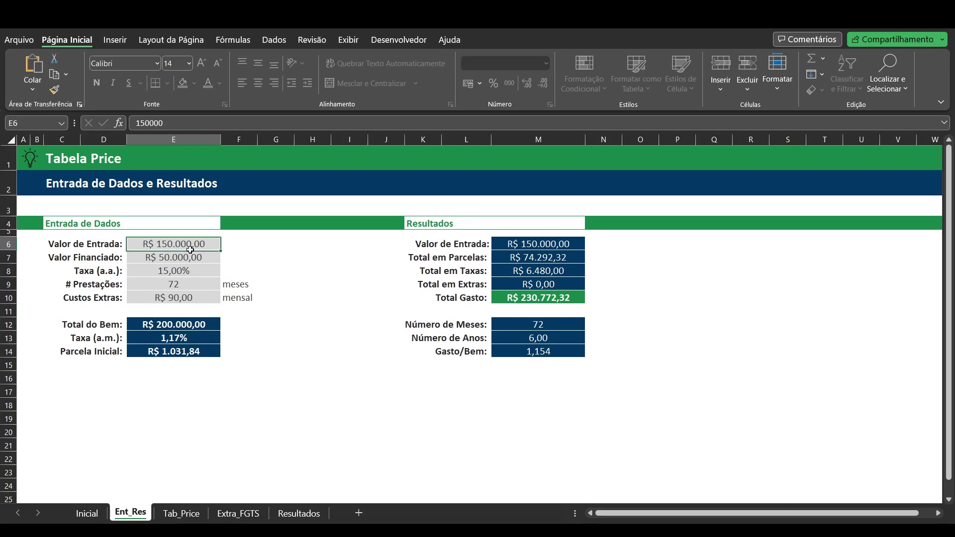
pyautogui.click(204, 338)
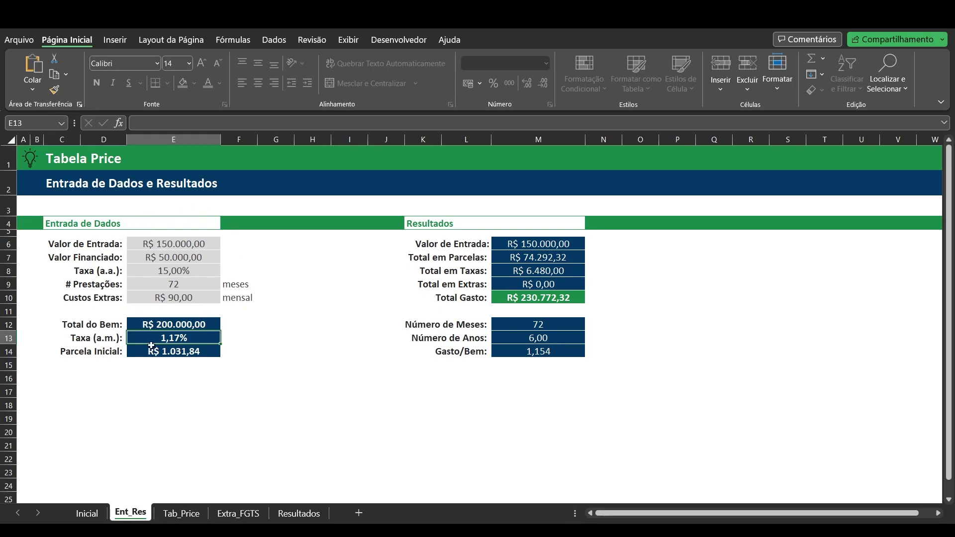
# Step: Look through the full monthly amortization schedule on the Tab_Price sheet
pyautogui.click(193, 514)
pyautogui.scroll(-7, 275, 279)
pyautogui.scroll(-6, 275, 280)
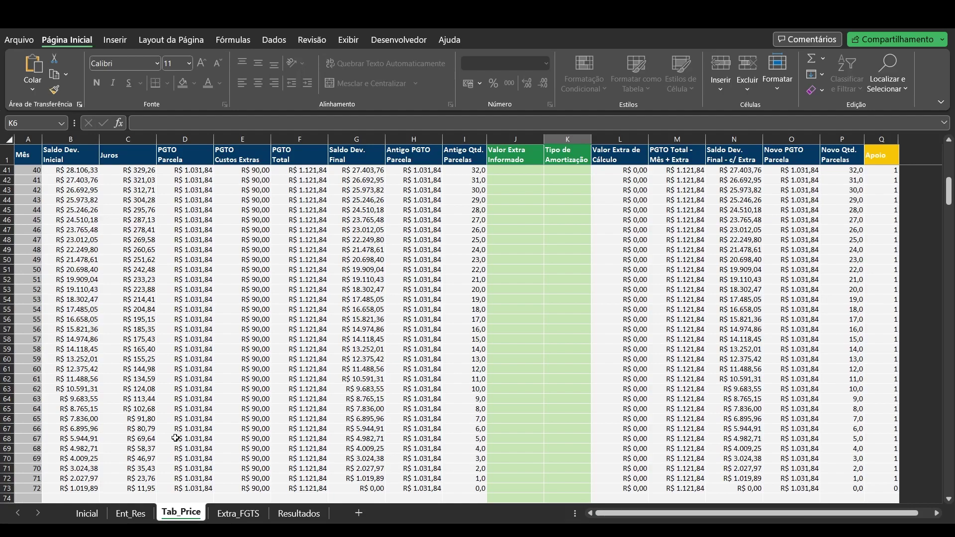
pyautogui.scroll(13, 175, 437)
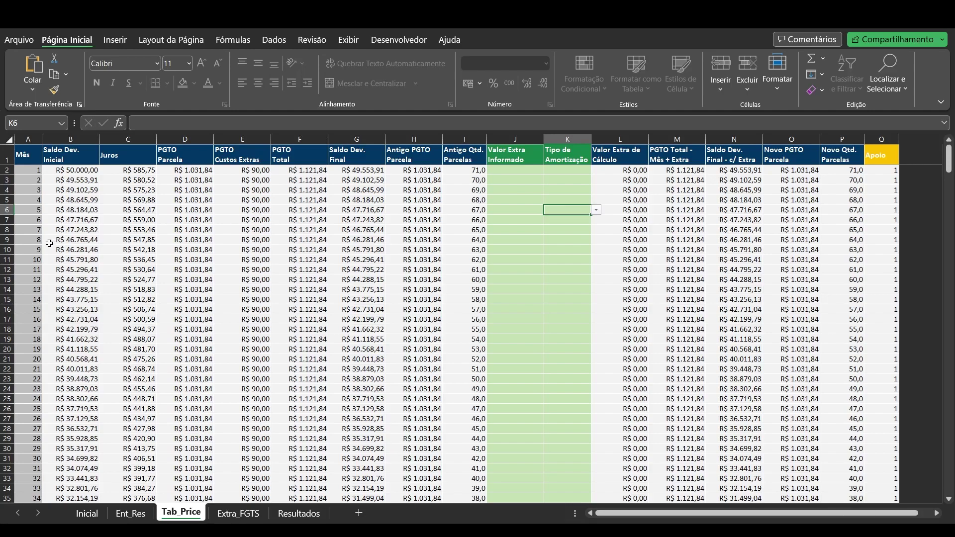
# Step: Enter an extra payment of 20000 for month 10 and set its Tipo de Amortização to Parcela
pyautogui.click(506, 259)
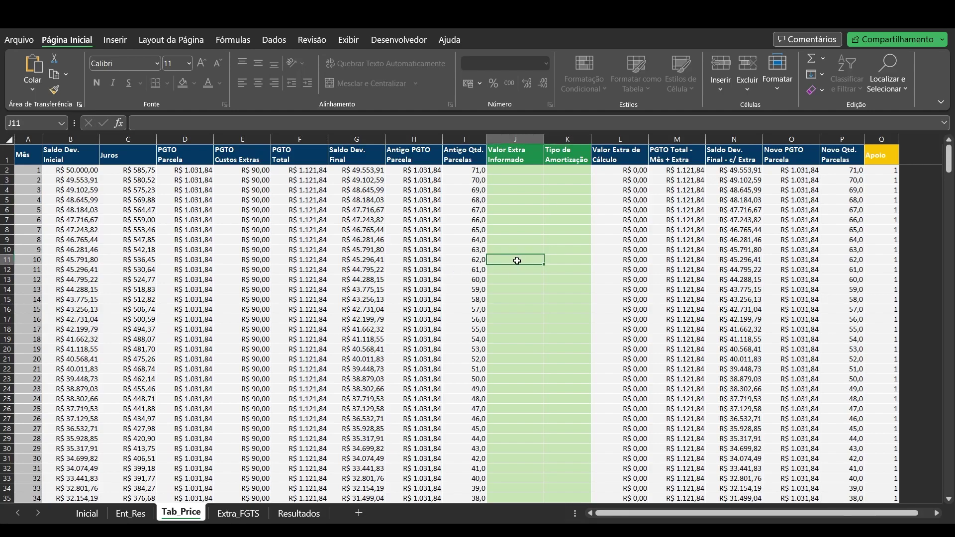
pyautogui.write('20000')
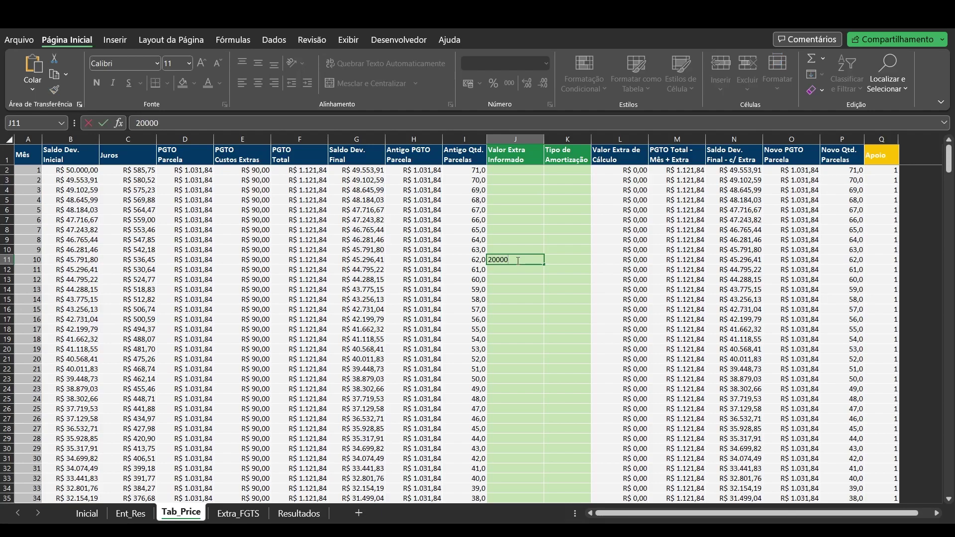
pyautogui.press('Return')
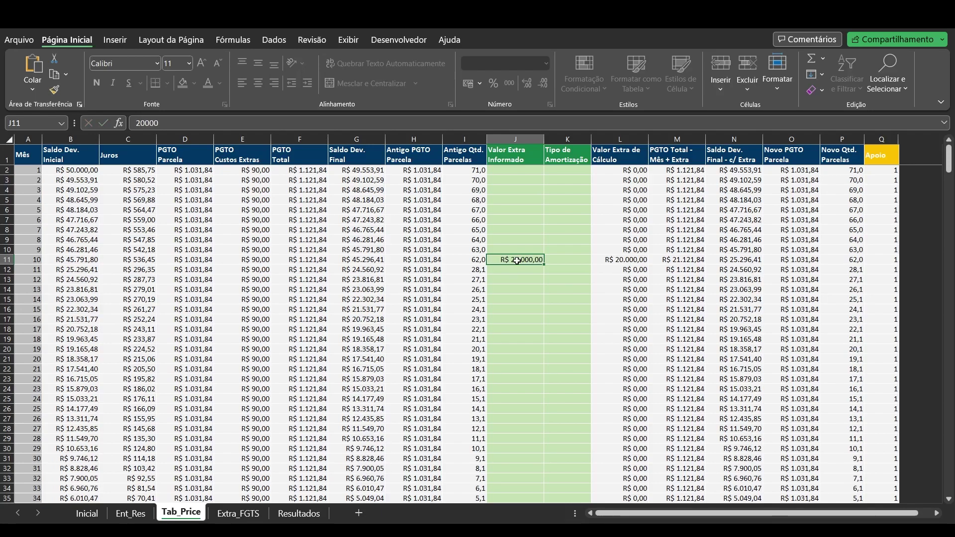
pyautogui.click(572, 259)
pyautogui.click(596, 263)
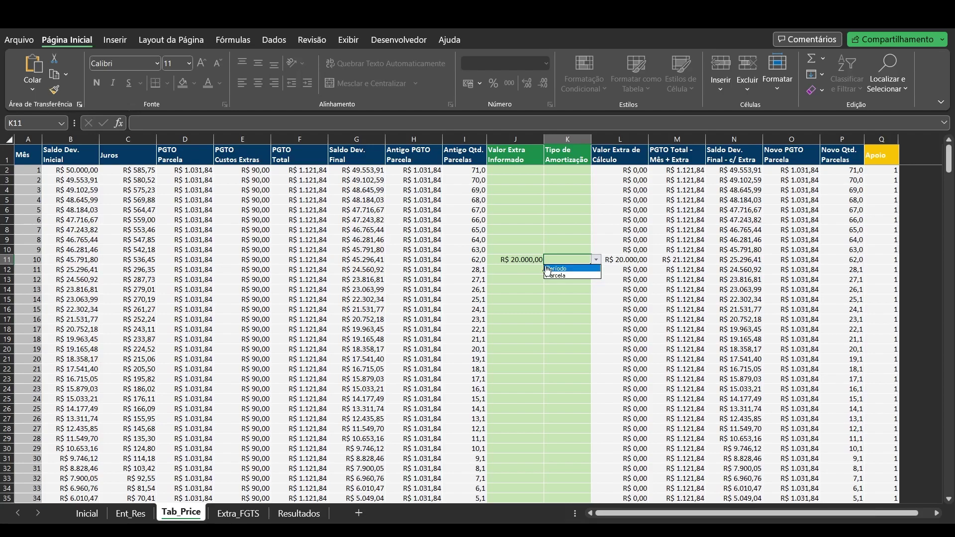
pyautogui.click(573, 276)
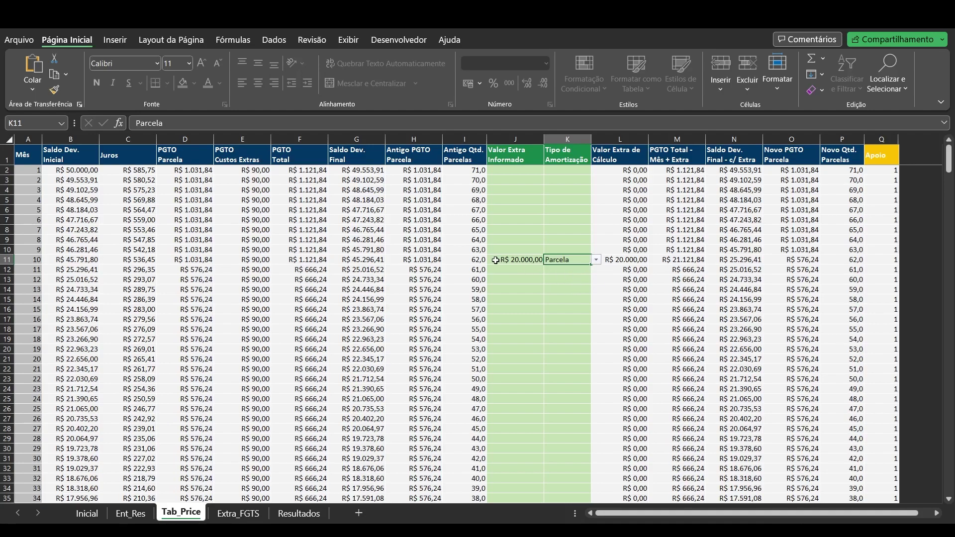
# Step: Examine the installments after month 10 and the resulting totals on the Ent_Res sheet
pyautogui.moveTo(414, 268); pyautogui.dragTo(415, 389)
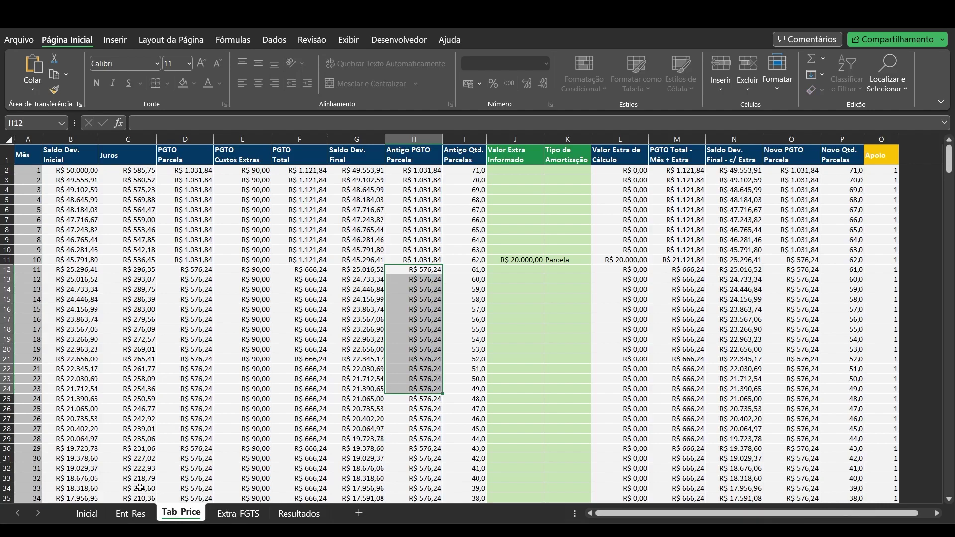
pyautogui.click(130, 513)
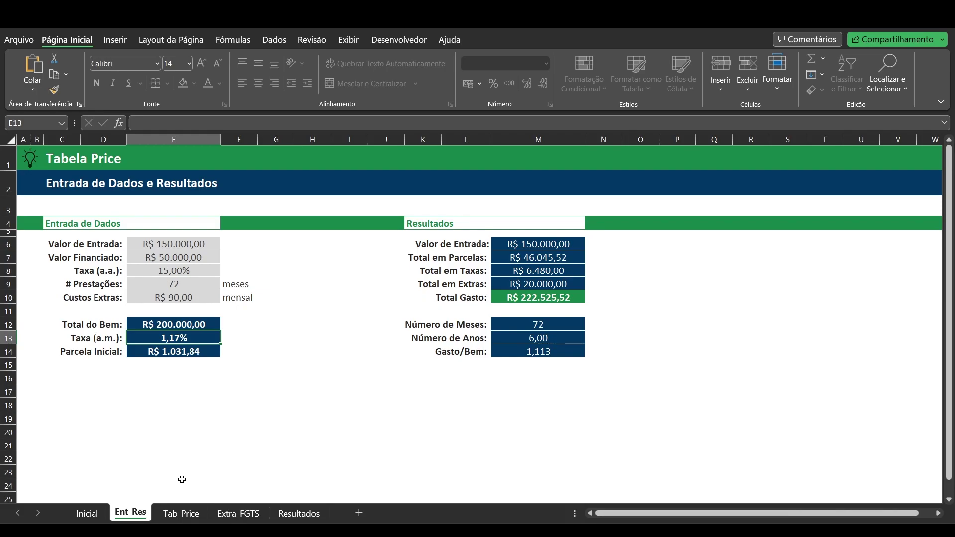
# Step: Clear the extra payment and its amortization type for month 10 in Tab_Price
pyautogui.click(181, 512)
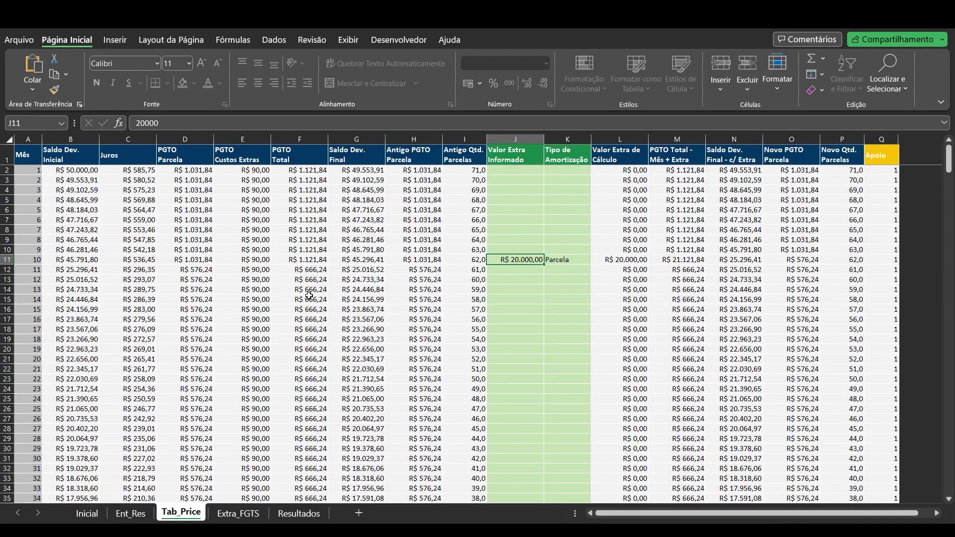
pyautogui.hotkey('shift', 'Right')
pyautogui.press('Delete')
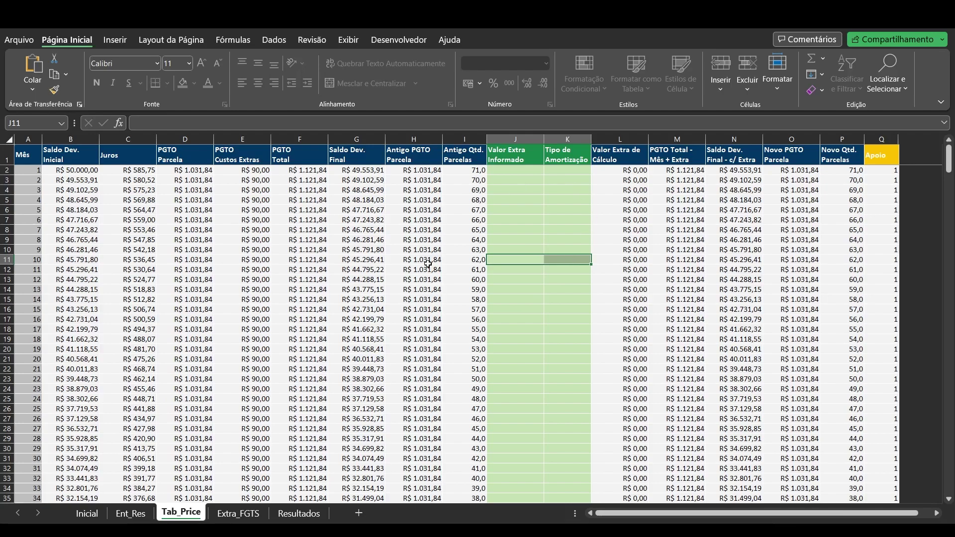
# Step: Copy the Ent_Res results in M6:M14 into the Base scenario column of Resultados as values, starting at D6
pyautogui.click(130, 513)
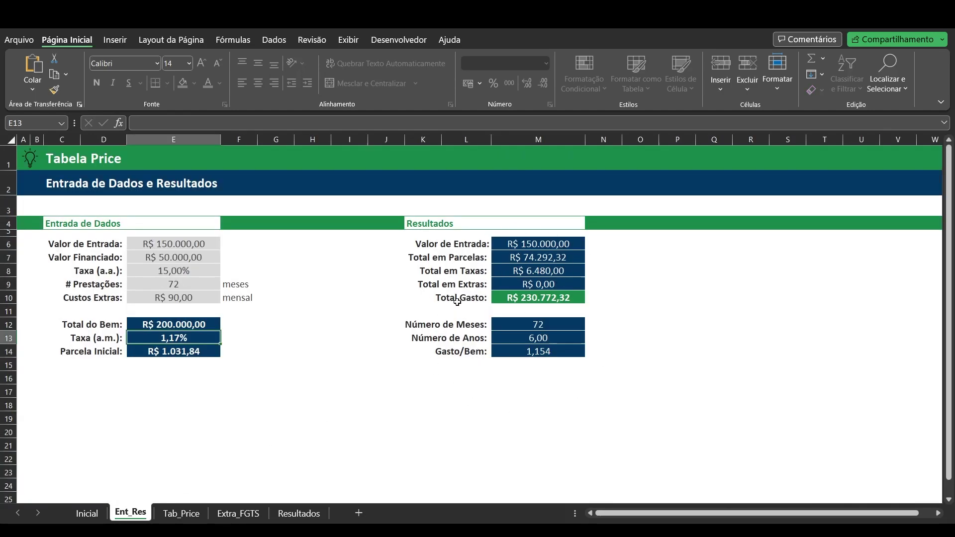
pyautogui.click(299, 513)
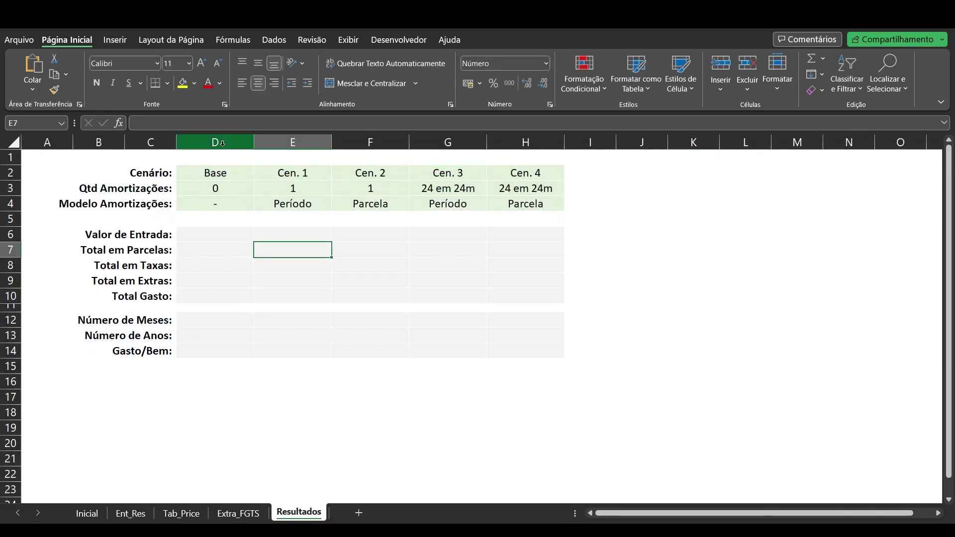
pyautogui.moveTo(220, 172); pyautogui.dragTo(217, 373)
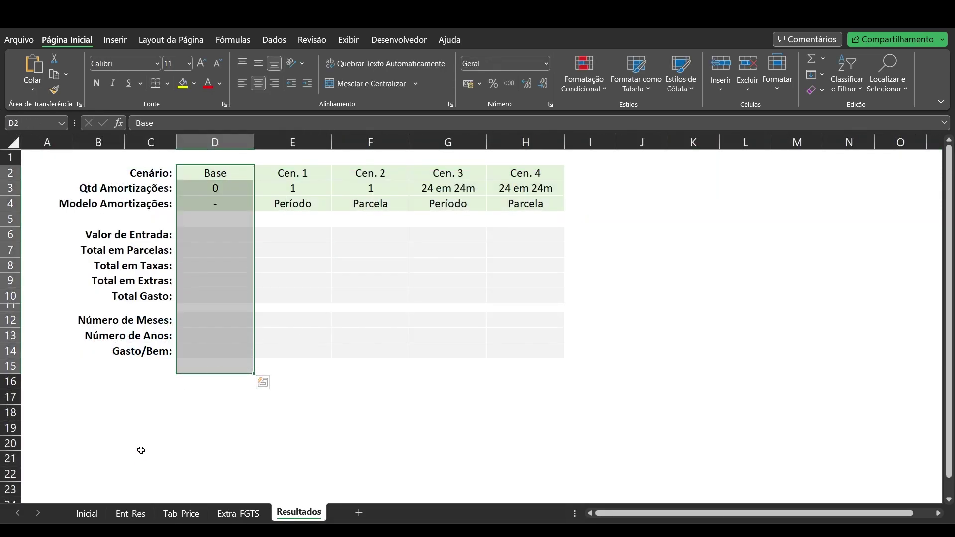
pyautogui.click(130, 513)
pyautogui.moveTo(522, 242); pyautogui.dragTo(525, 354)
pyautogui.hotkey('ctrl', 'c')
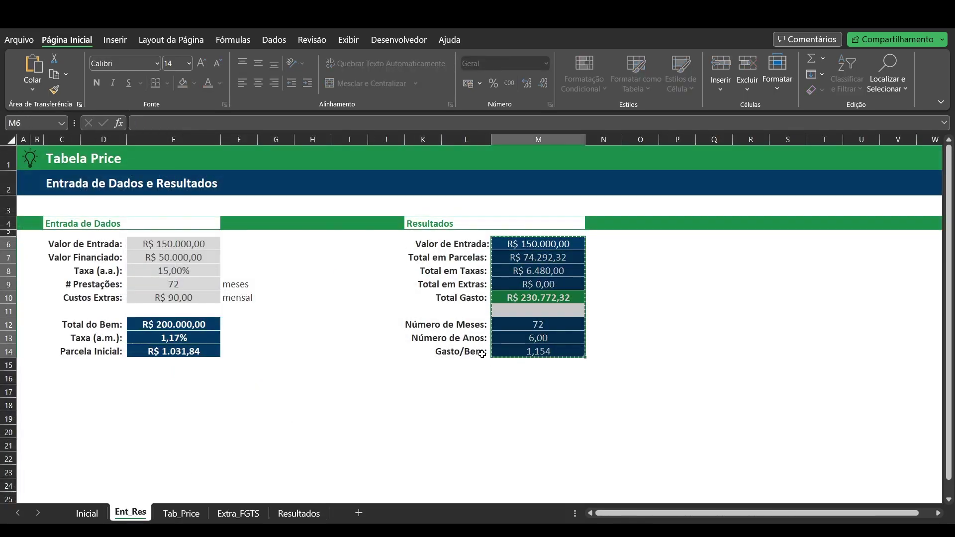
pyautogui.click(299, 513)
pyautogui.click(217, 232)
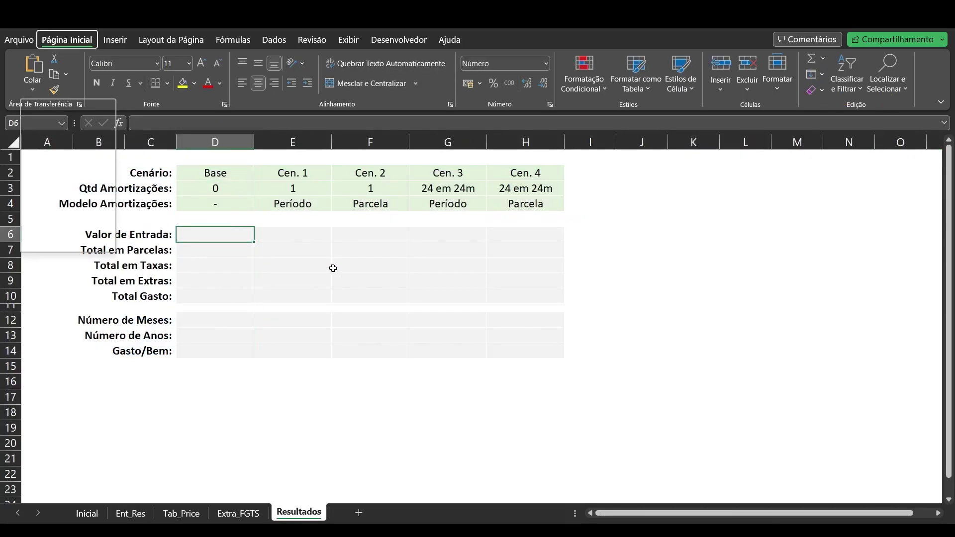
pyautogui.hotkey('ctrl', 'v')
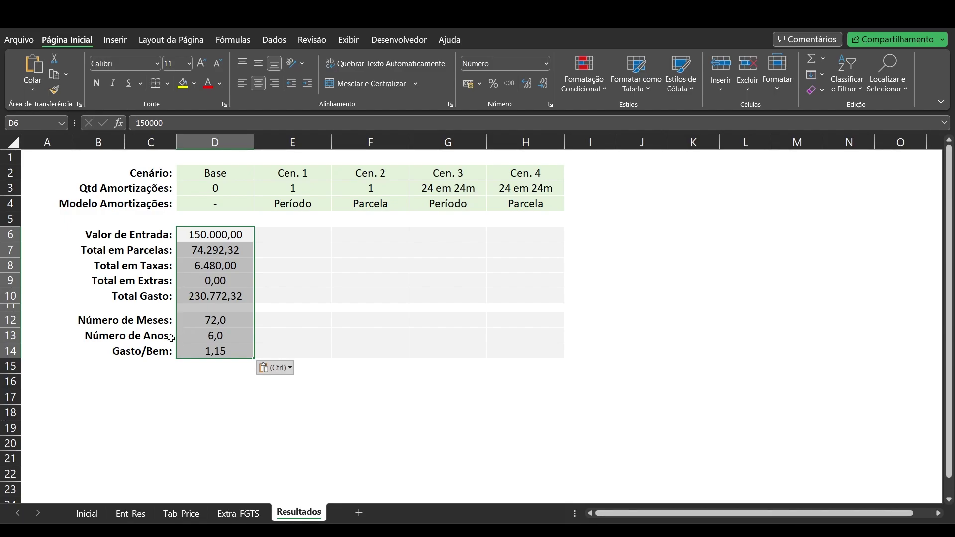
# Step: On the Extra_FGTS sheet, set the Salário Referência to 5.000 and the Rendimento Anual to 3%
pyautogui.click(130, 513)
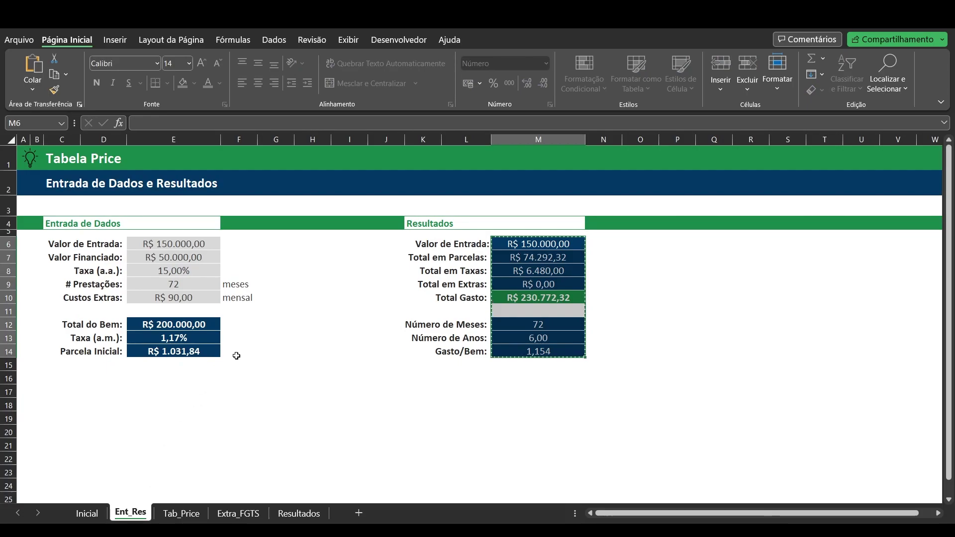
pyautogui.click(162, 352)
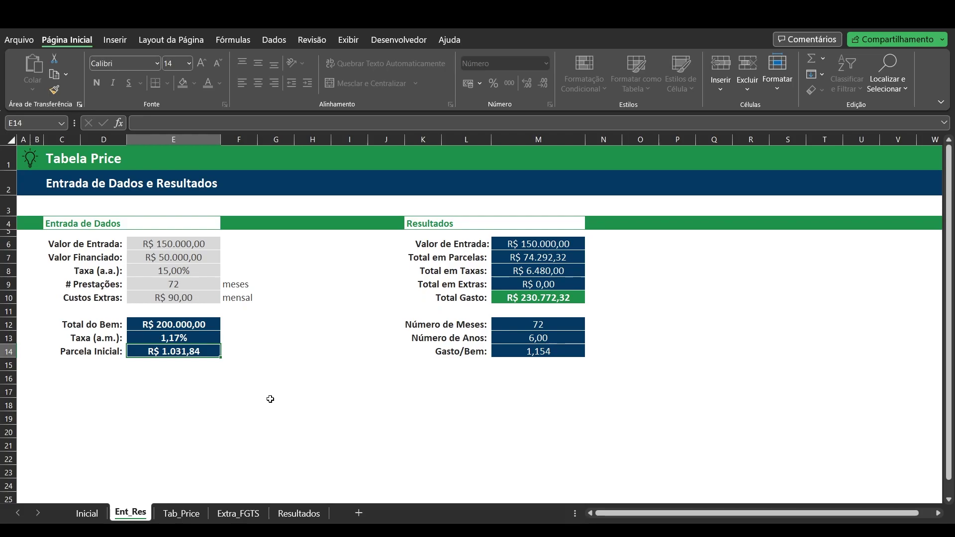
pyautogui.click(238, 512)
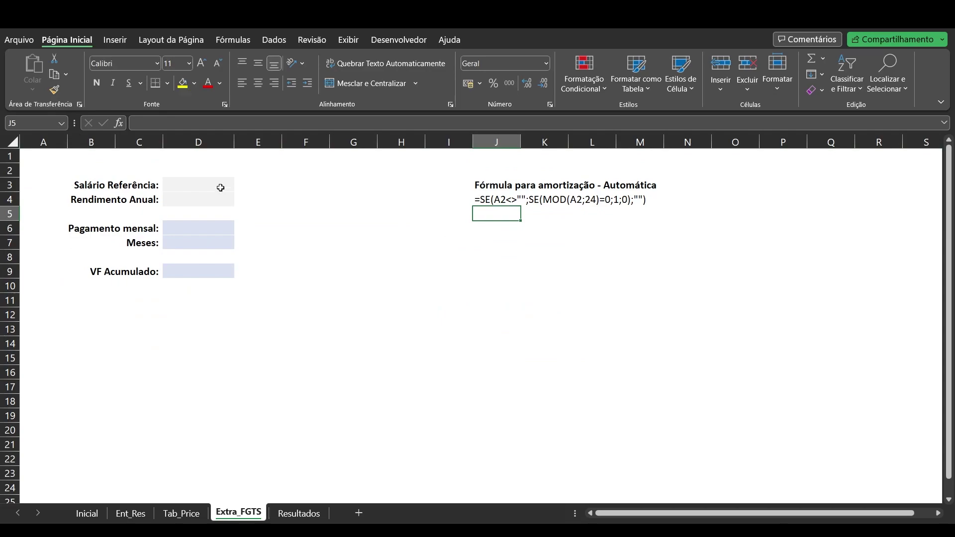
pyautogui.click(166, 186)
pyautogui.write('5.000')
pyautogui.press('Return')
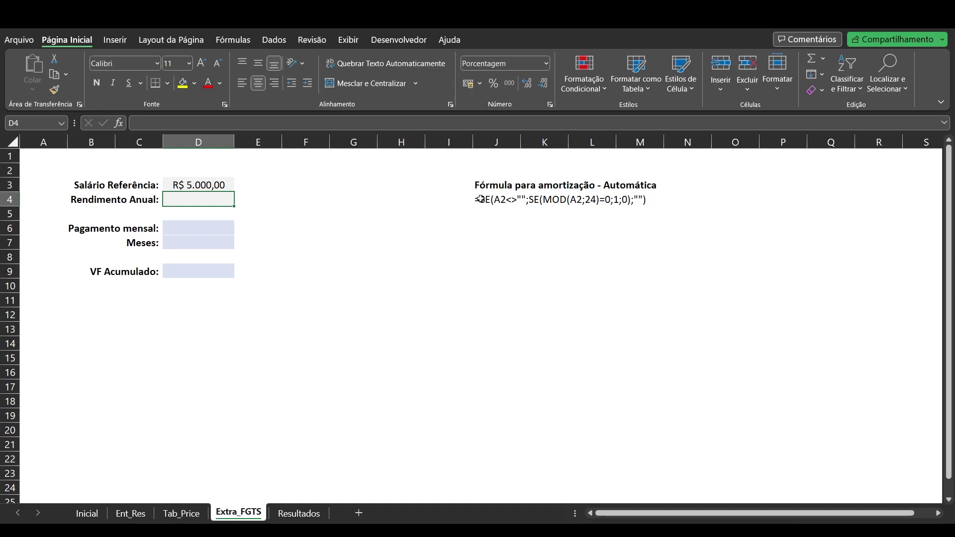
pyautogui.write('3')
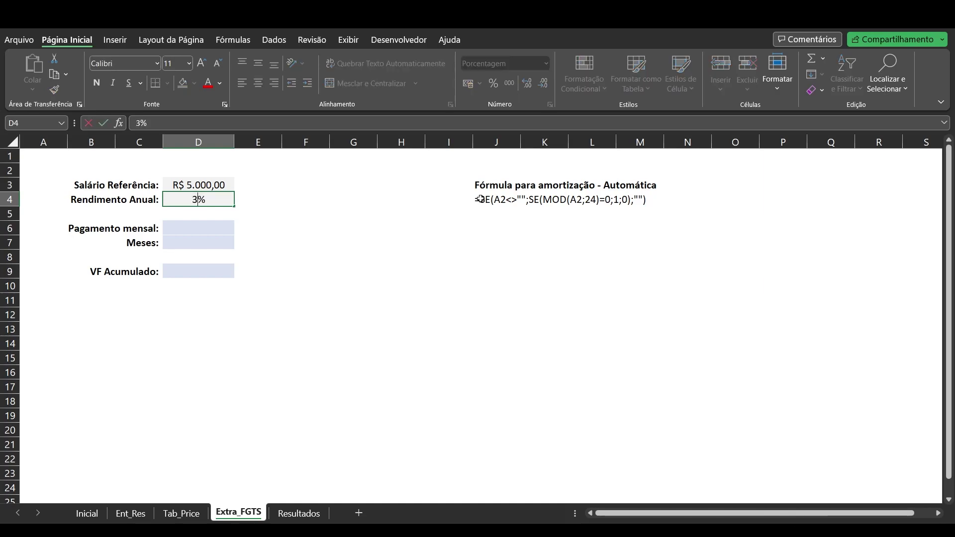
pyautogui.press('Return')
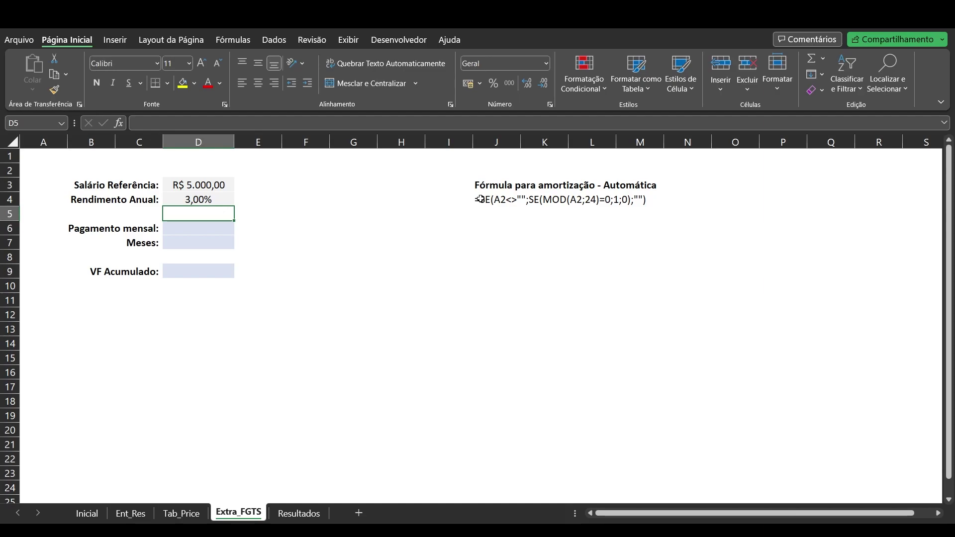
# Step: Calculate the Pagamento mensal in D6 with the formula =D3/12
pyautogui.press('Down')
pyautogui.write('=')
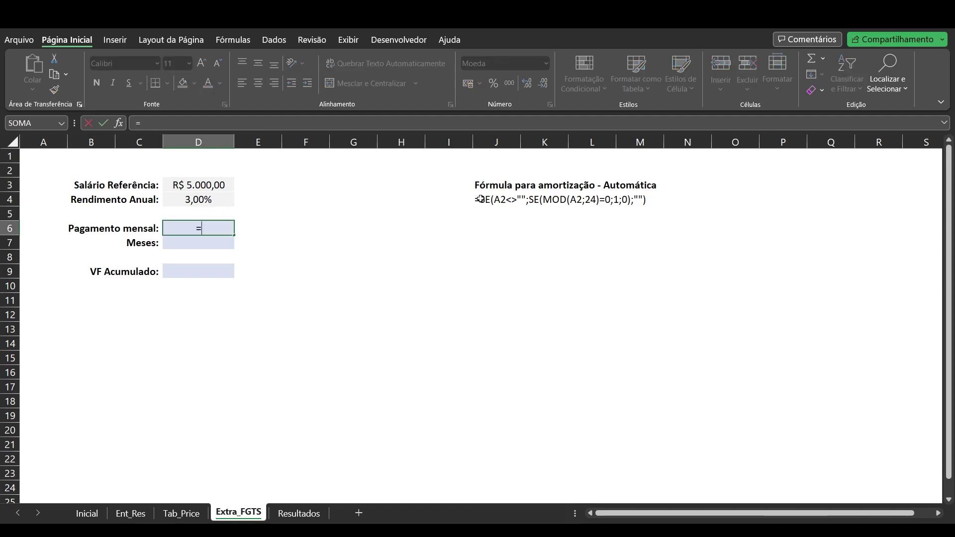
pyautogui.press('Up')
pyautogui.press('Up')
pyautogui.press('Up')
pyautogui.write('/12')
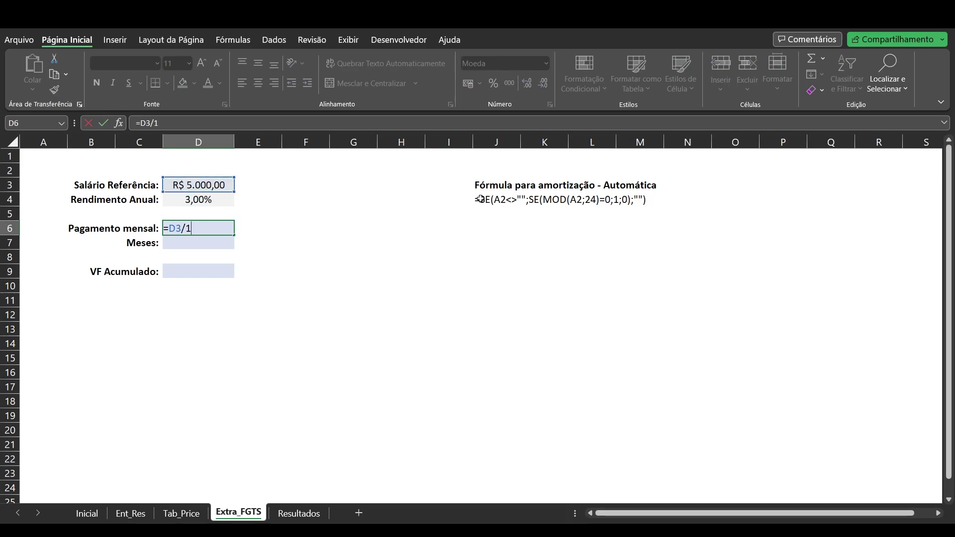
pyautogui.press('Return')
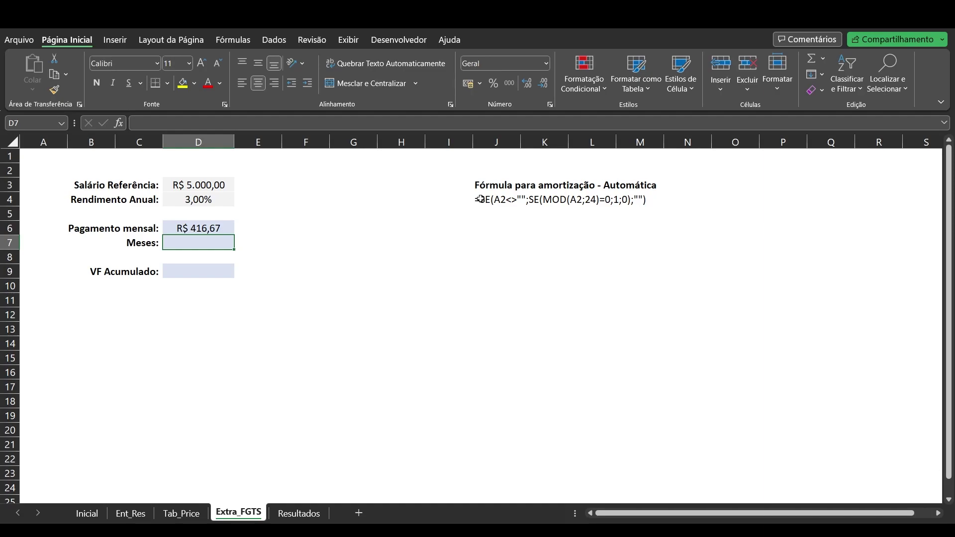
# Step: Set the number of Meses in D7 to 24
pyautogui.write('24')
pyautogui.press('Return')
pyautogui.press('Return')
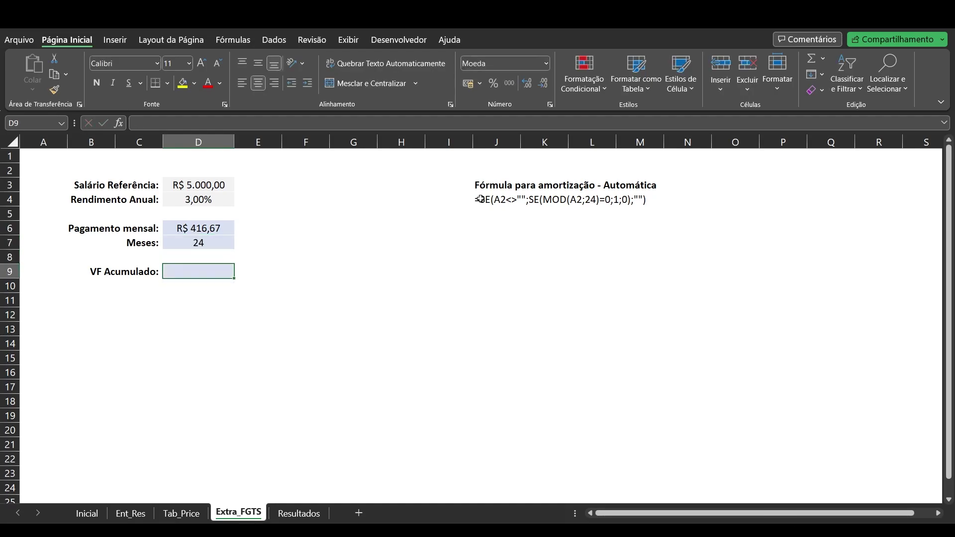
# Step: Calculate the VF Acumulado in D9 of Extra_FGTS with the formula =VF((1+D4)^(1/12)-1;D7;-D6;0)
pyautogui.write('=vf(')
pyautogui.press('Up')
pyautogui.press('Up')
pyautogui.press('Up')
pyautogui.press('Up')
pyautogui.press('Up')
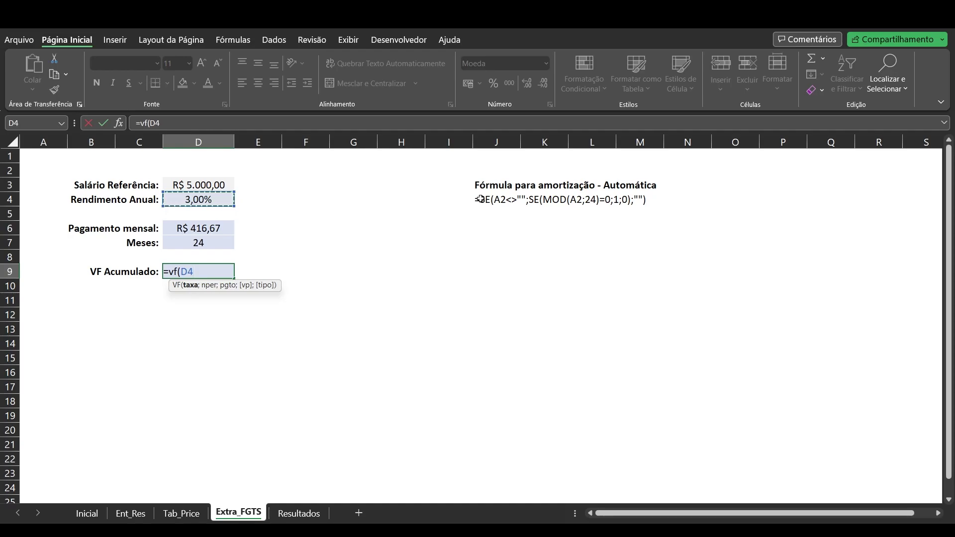
pyautogui.press('BackSpace')
pyautogui.press('BackSpace')
pyautogui.write('(1+')
pyautogui.press('Up')
pyautogui.press('Up')
pyautogui.press('Up')
pyautogui.press('Up')
pyautogui.press('Up')
pyautogui.write(')')
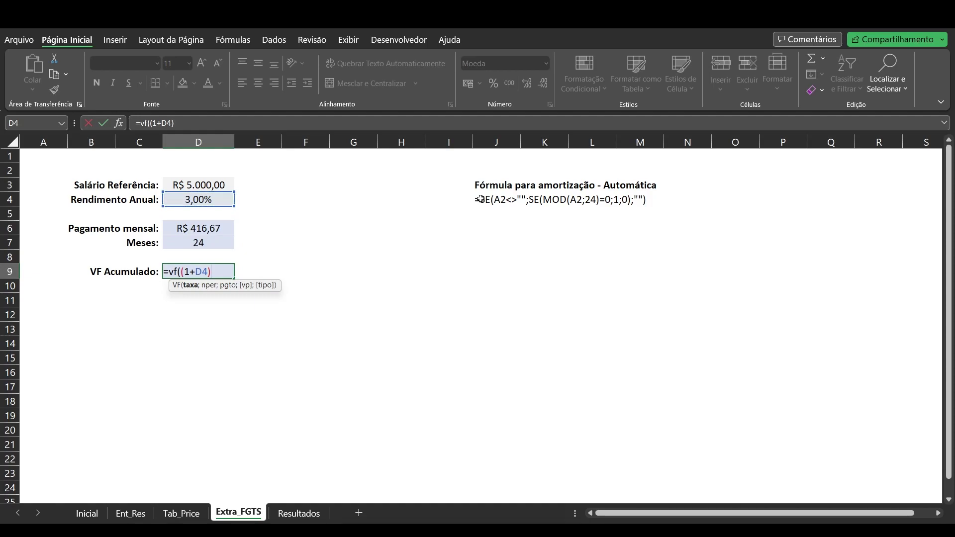
pyautogui.write('^(1/12)-1')
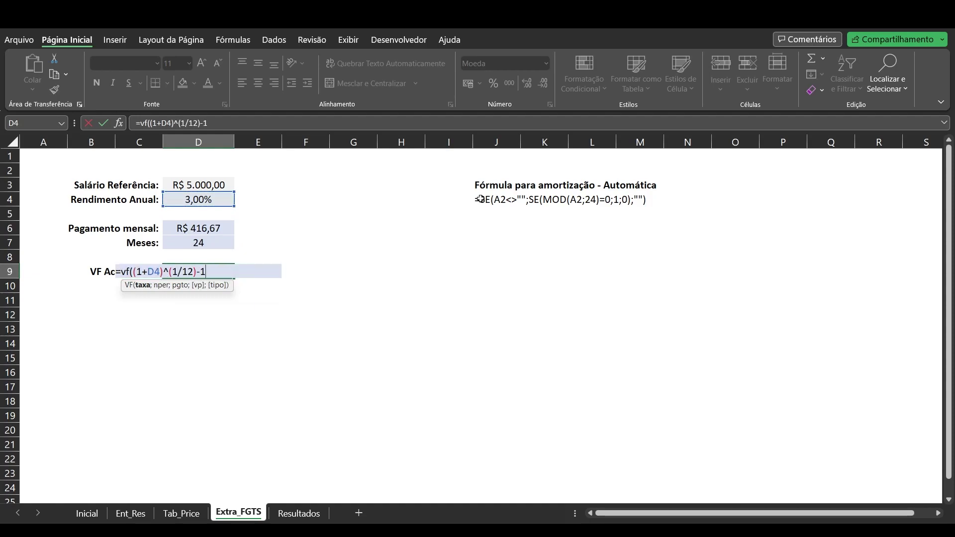
pyautogui.write(';')
pyautogui.press('Up')
pyautogui.press('Up')
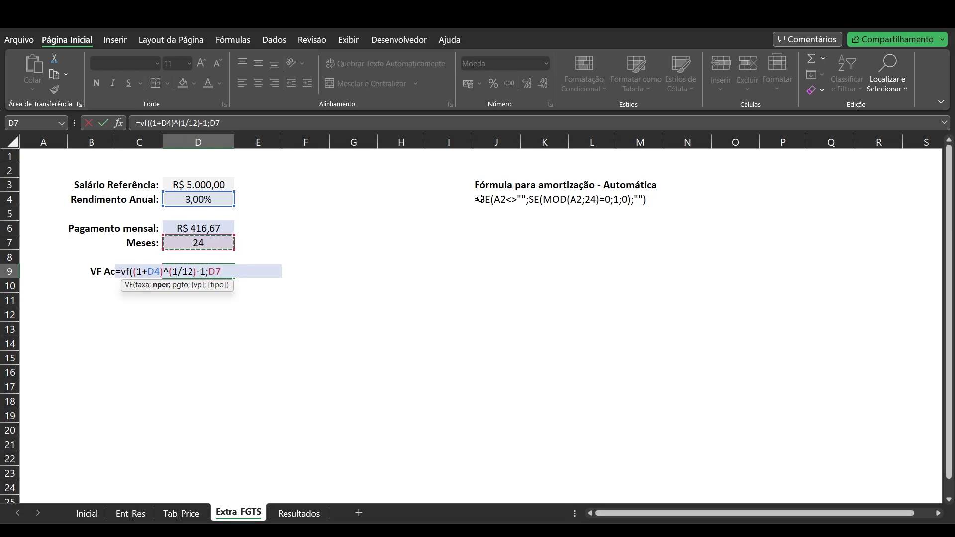
pyautogui.write(';-')
pyautogui.press('Up')
pyautogui.press('Up')
pyautogui.press('Up')
pyautogui.write(';0')
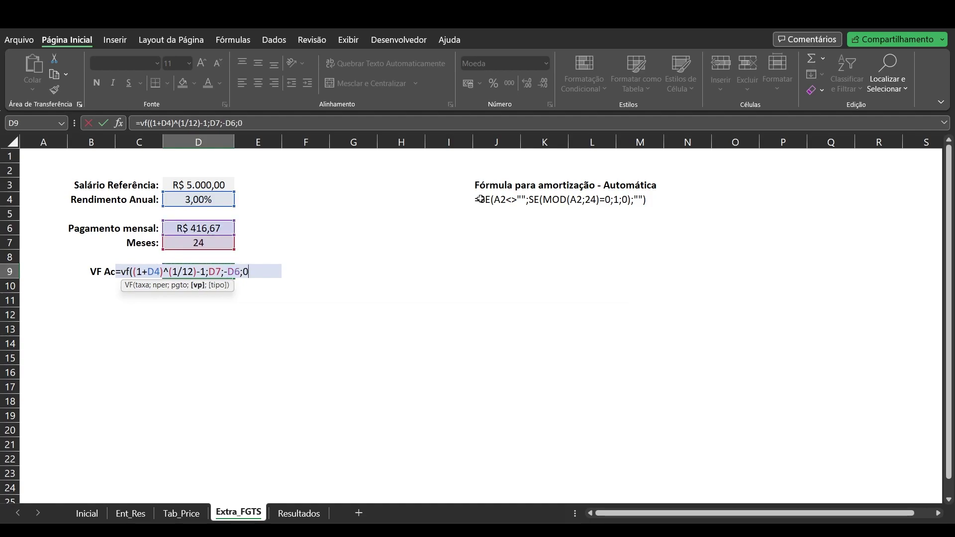
pyautogui.write(')')
pyautogui.press('Return')
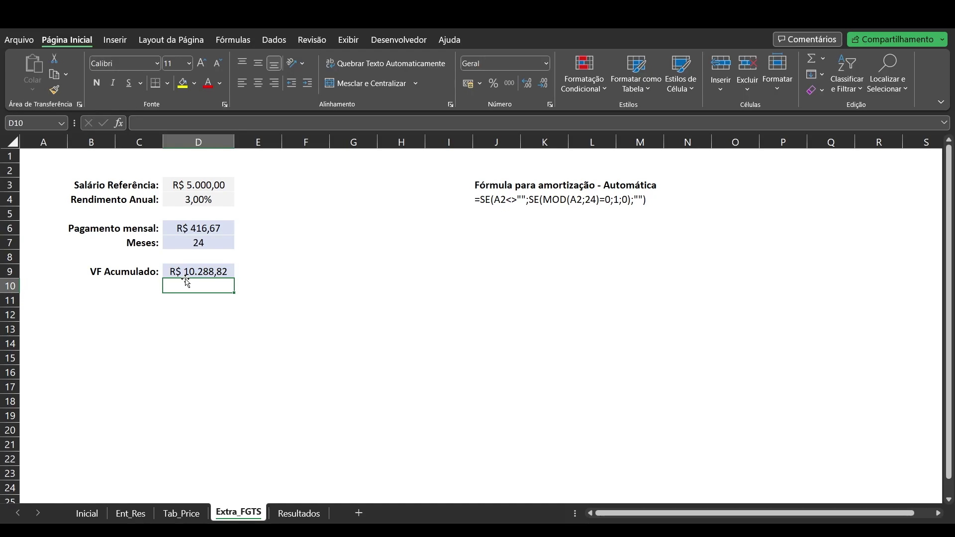
# Step: Review the Valor Extra Informado column on Tab_Price and the amortization counts and models of scenarios 1 to 4 on Resultados
pyautogui.click(180, 513)
pyautogui.moveTo(517, 170); pyautogui.dragTo(512, 281)
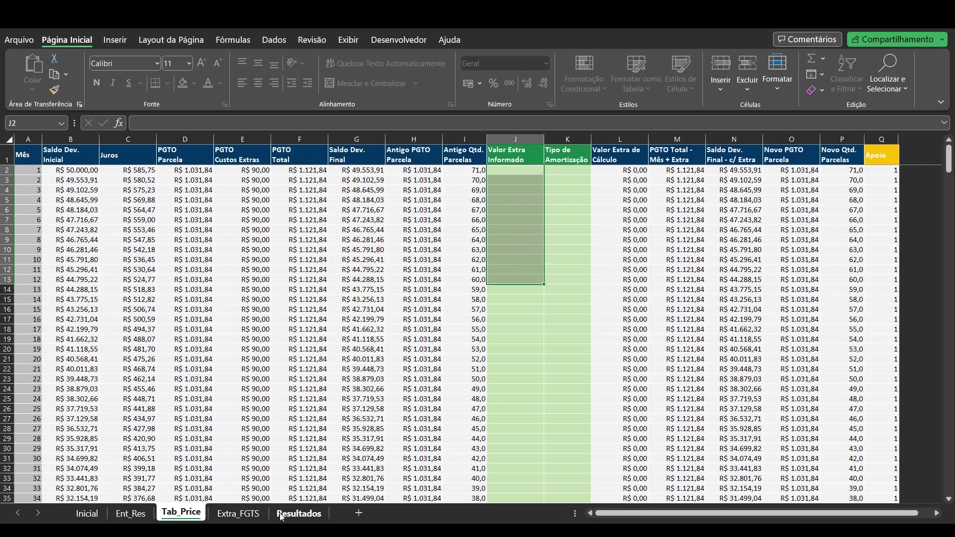
pyautogui.click(297, 513)
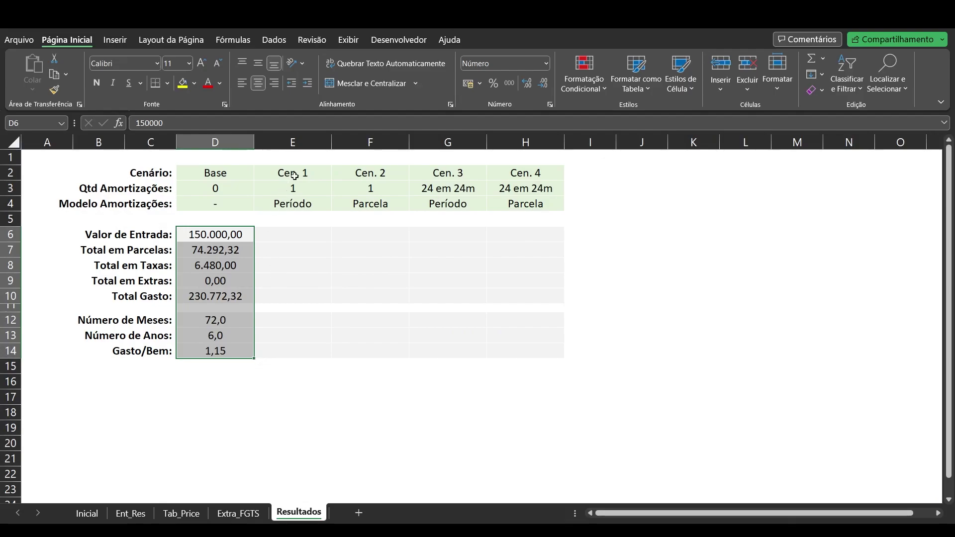
pyautogui.click(268, 203)
pyautogui.click(350, 206)
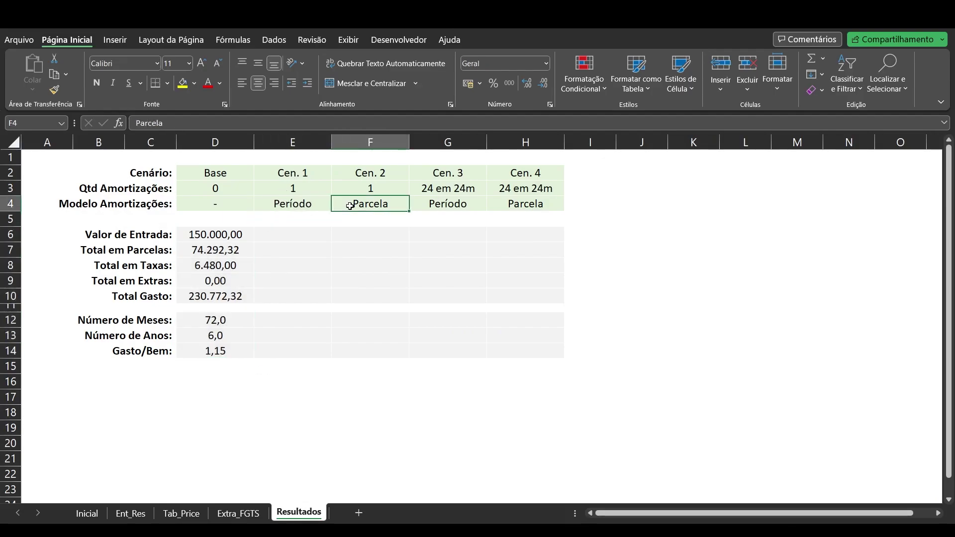
pyautogui.click(273, 188)
pyautogui.moveTo(331, 196); pyautogui.dragTo(368, 188)
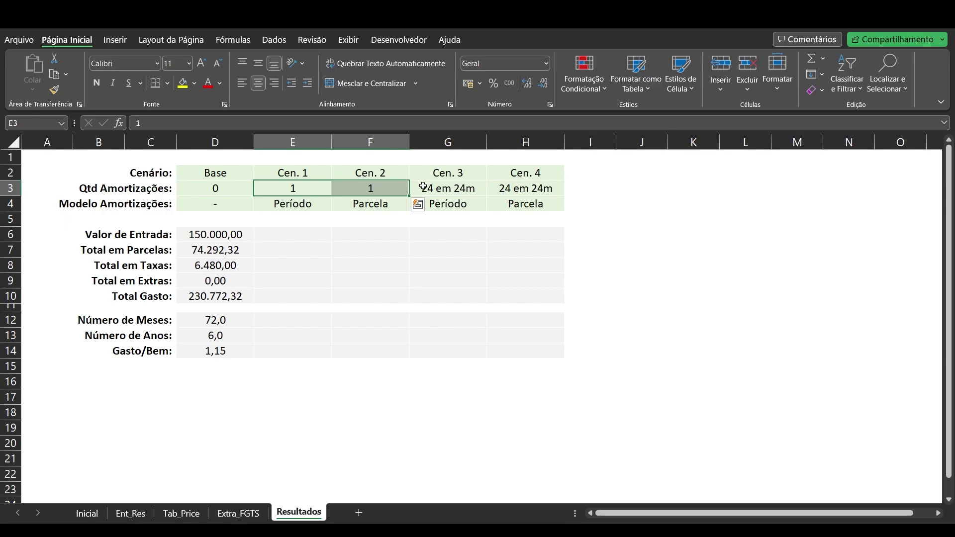
pyautogui.click(467, 188)
pyautogui.moveTo(486, 195); pyautogui.dragTo(492, 187)
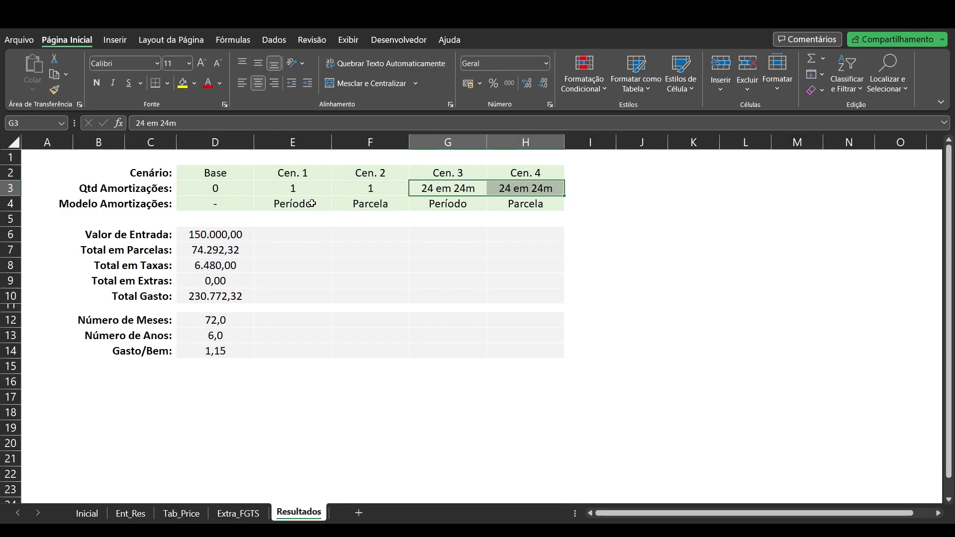
# Step: Copy the VF Acumulado from Extra_FGTS into the month 24 Valor Extra Informado cell (J25) of Tab_Price as a value
pyautogui.click(183, 513)
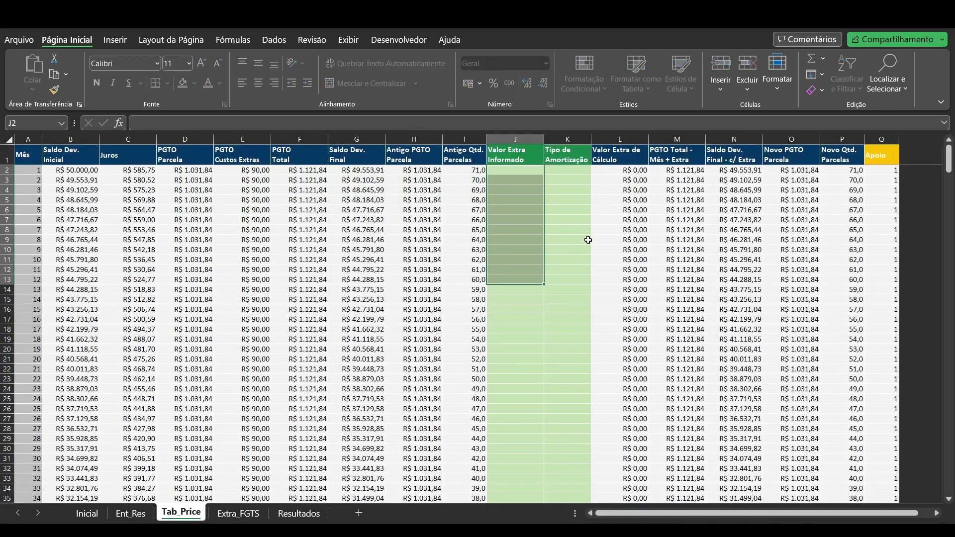
pyautogui.scroll(-10, 281, 344)
pyautogui.scroll(4, 280, 345)
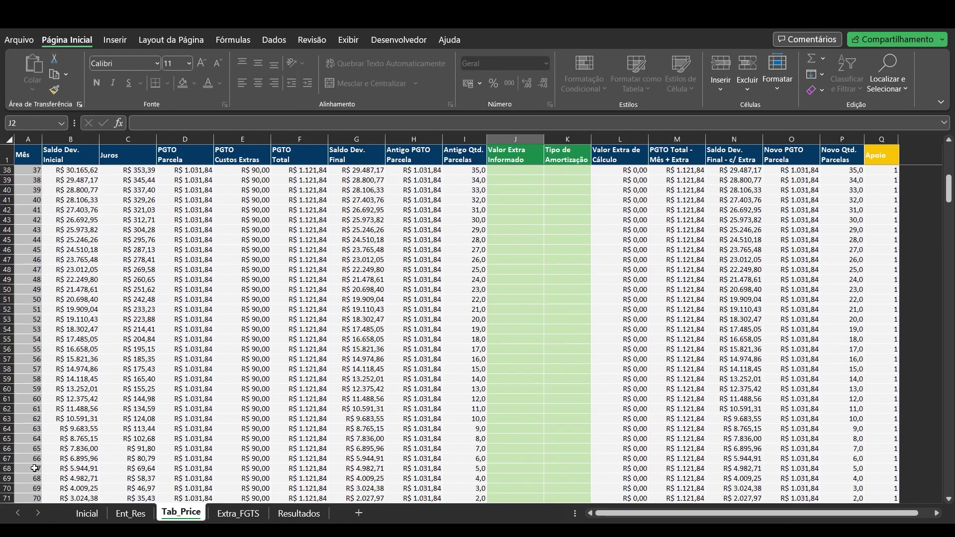
pyautogui.scroll(6, 253, 374)
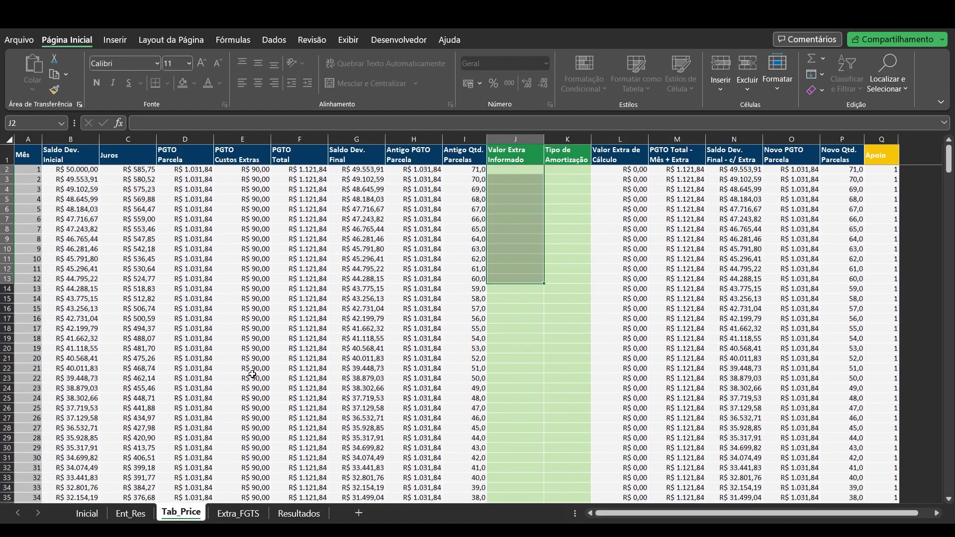
pyautogui.moveTo(29, 398); pyautogui.dragTo(517, 399)
pyautogui.click(517, 399)
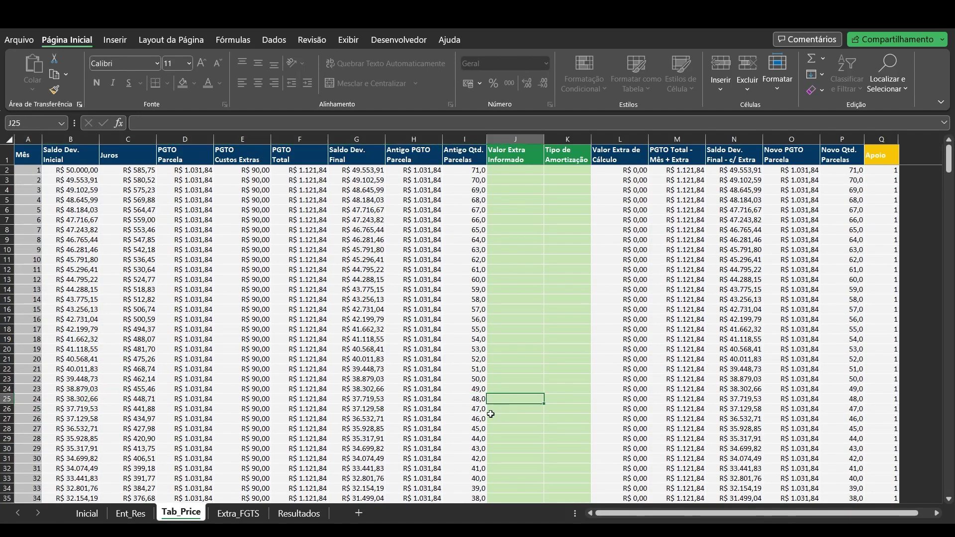
pyautogui.click(239, 507)
pyautogui.click(203, 272)
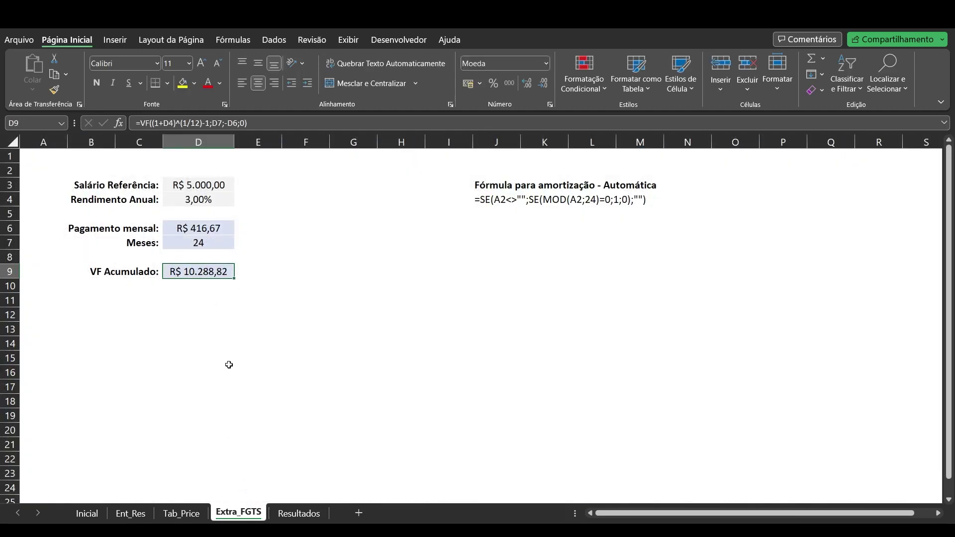
pyautogui.click(181, 512)
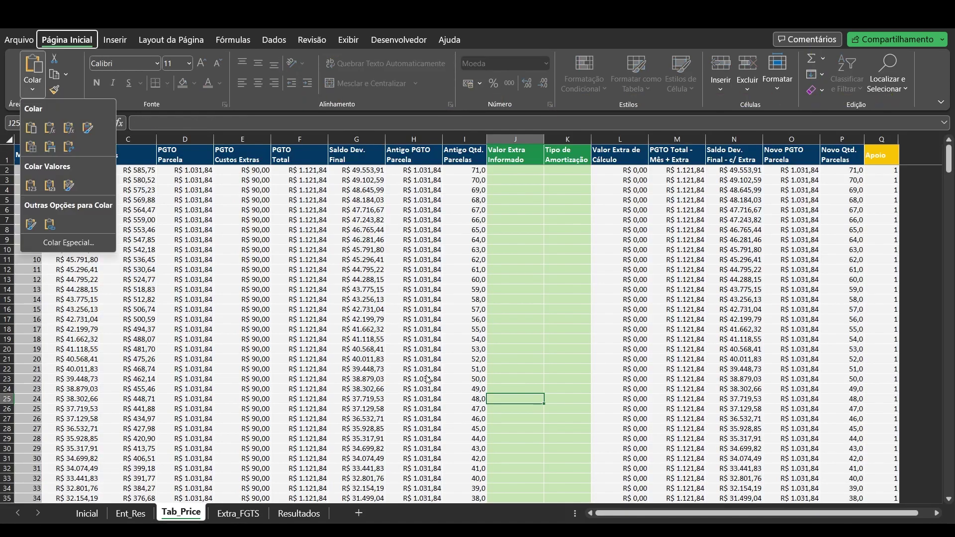
pyautogui.write('10288,817665027')
# Step: Set the month 24 Tipo de Amortização (K25) on Tab_Price to Período and check the Antigo Qtd. Parcelas in I25 and I26
pyautogui.click(301, 512)
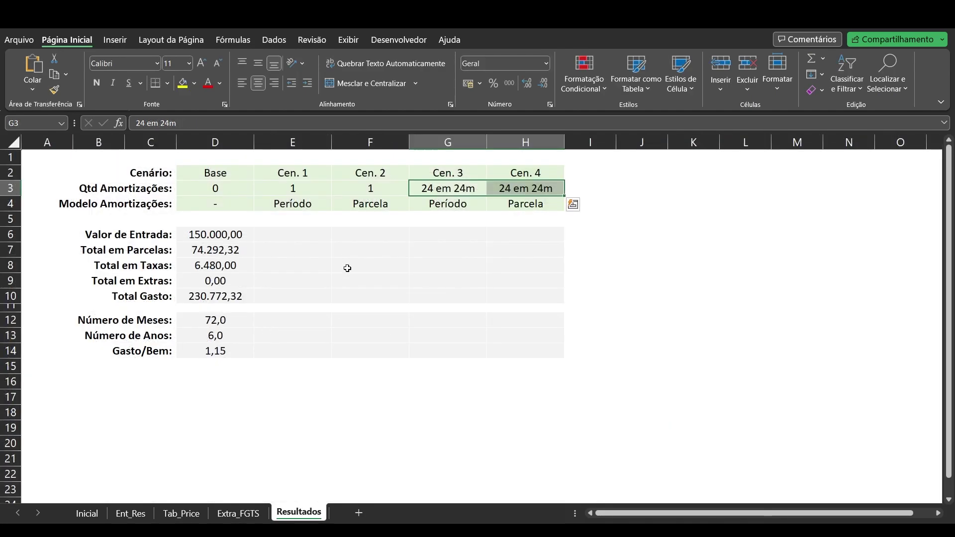
pyautogui.click(301, 205)
pyautogui.click(174, 513)
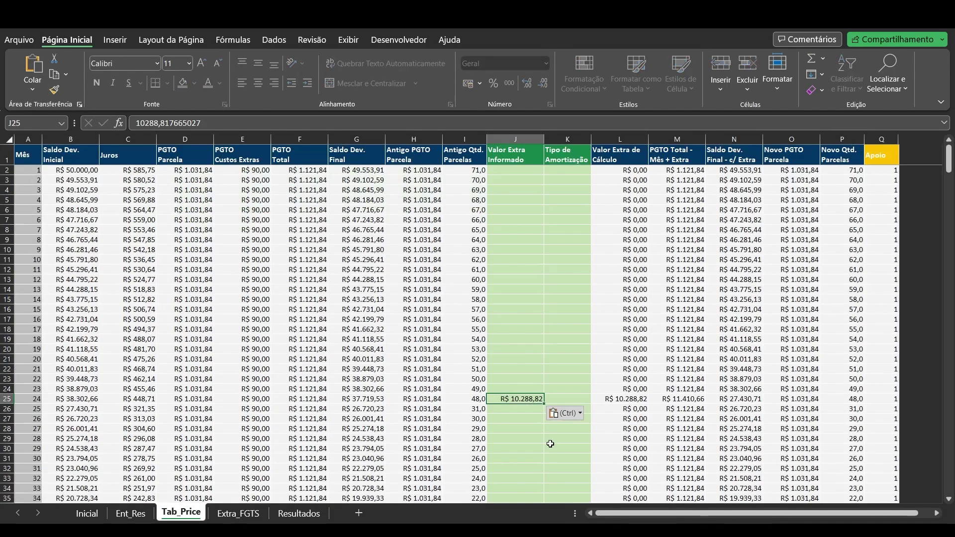
pyautogui.click(572, 399)
pyautogui.click(595, 399)
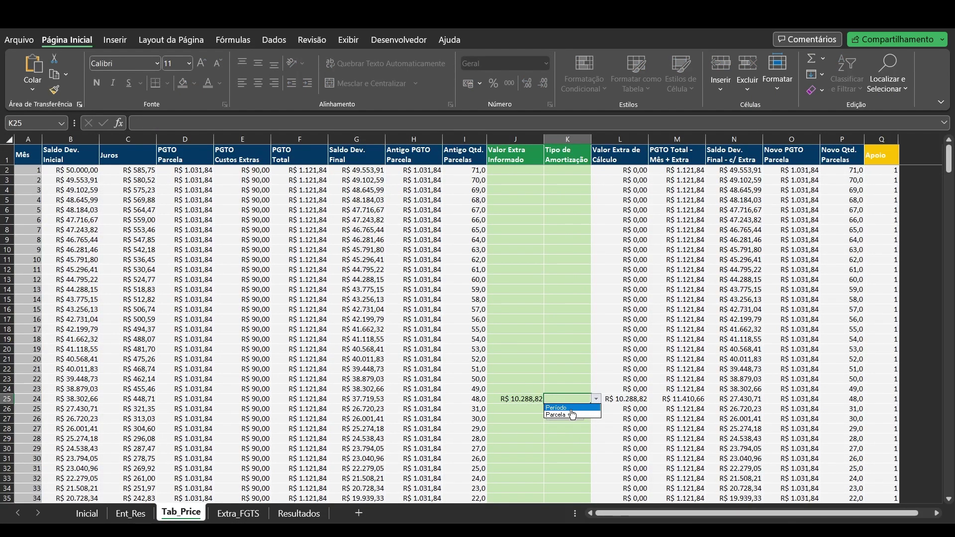
pyautogui.click(577, 408)
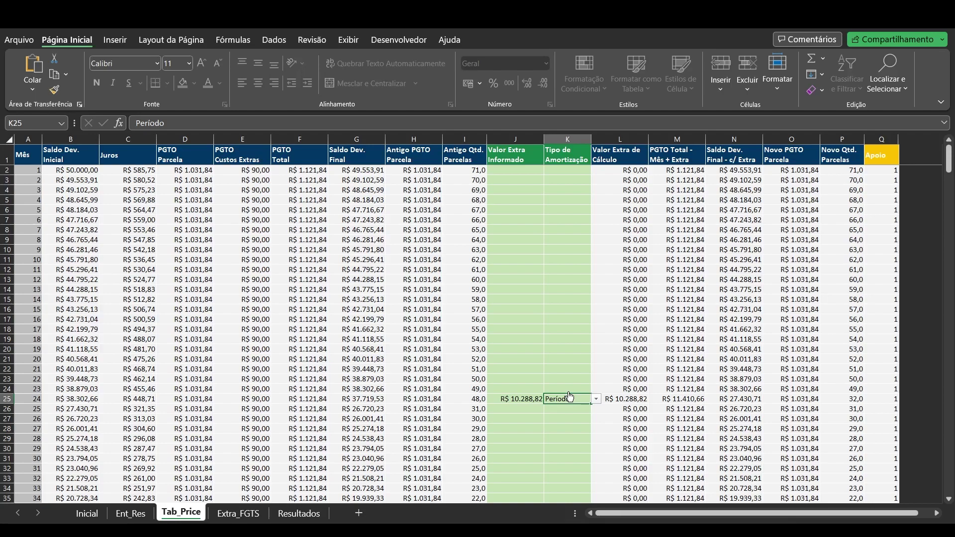
pyautogui.click(453, 399)
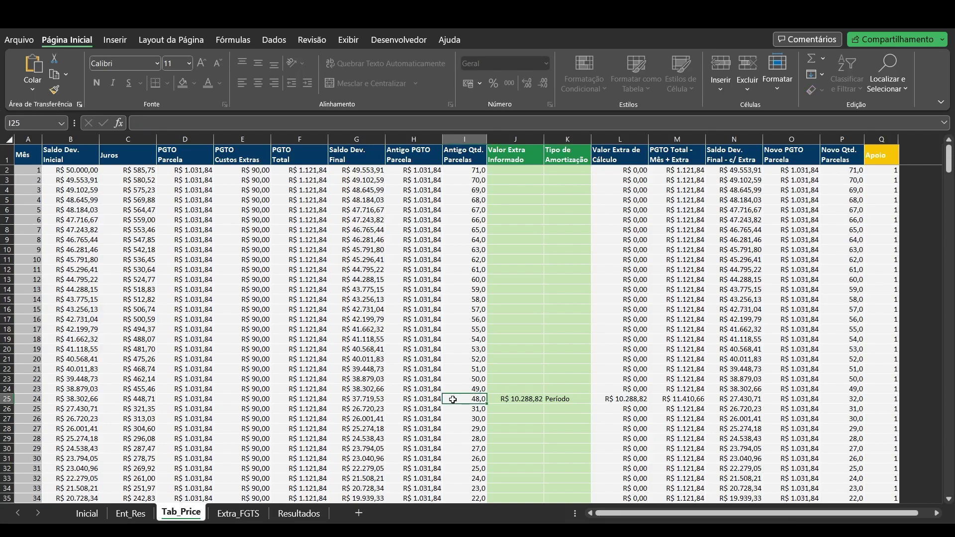
pyautogui.click(457, 410)
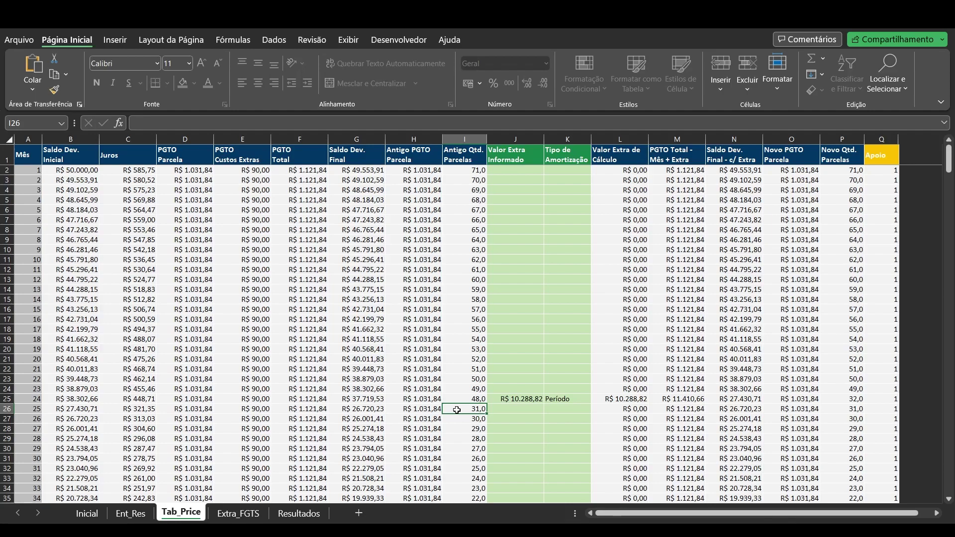
# Step: Copy the Ent_Res results in M6:M14 into the Cen. 1 column of Resultados as values, starting at E6
pyautogui.click(132, 513)
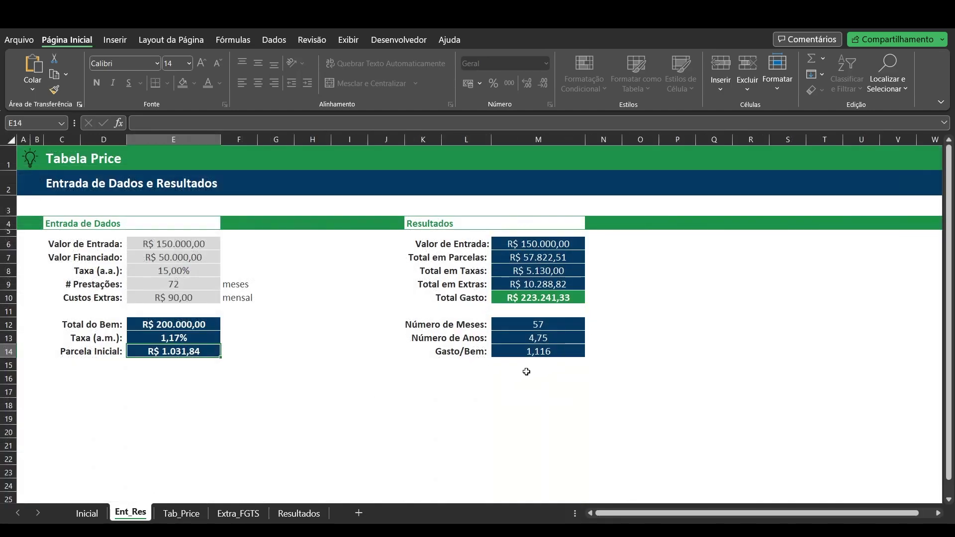
pyautogui.moveTo(551, 245); pyautogui.dragTo(548, 352)
pyautogui.hotkey('ctrl', 'c')
pyautogui.click(298, 513)
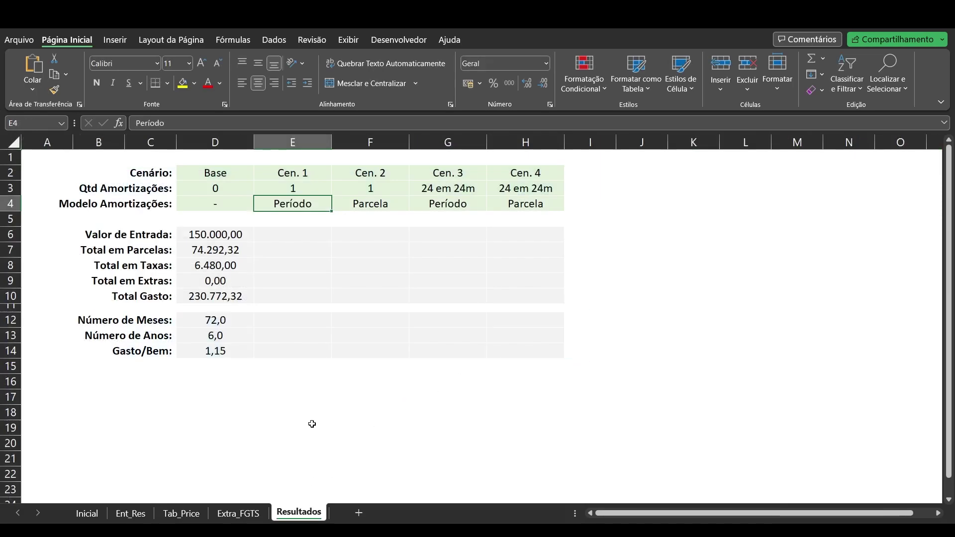
pyautogui.click(292, 234)
pyautogui.hotkey('ctrl', 'v')
pyautogui.click(668, 301)
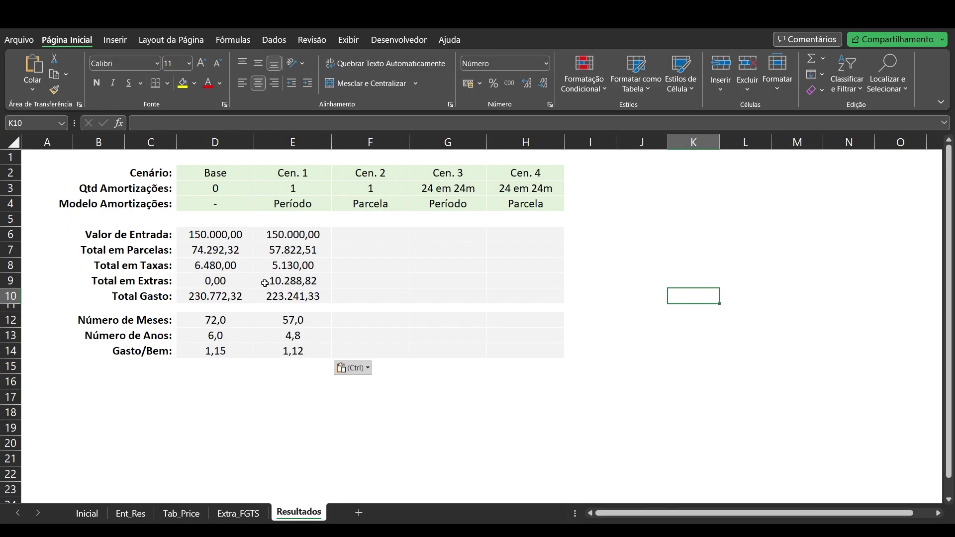
# Step: Change the month 24 Tipo de Amortização (K25) on Tab_Price to Parcela
pyautogui.click(181, 514)
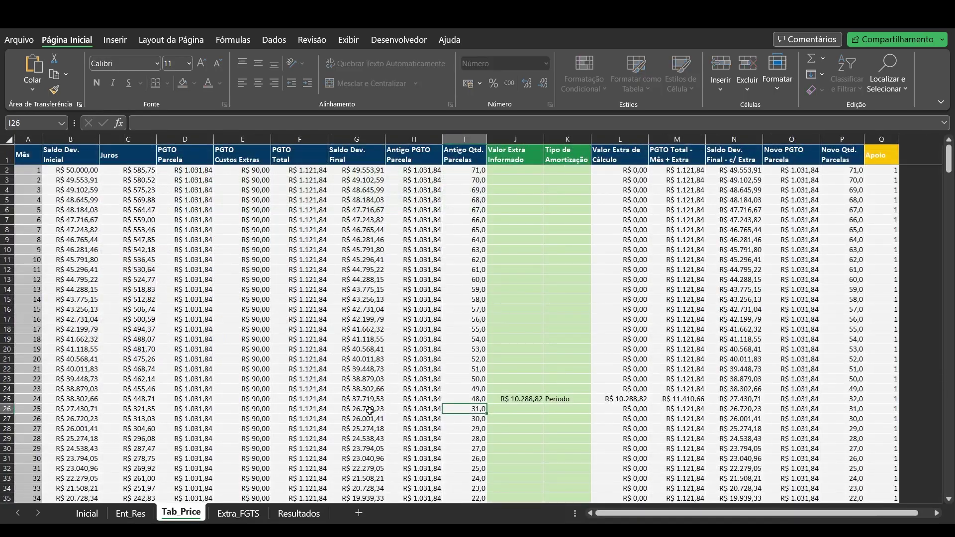
pyautogui.click(527, 403)
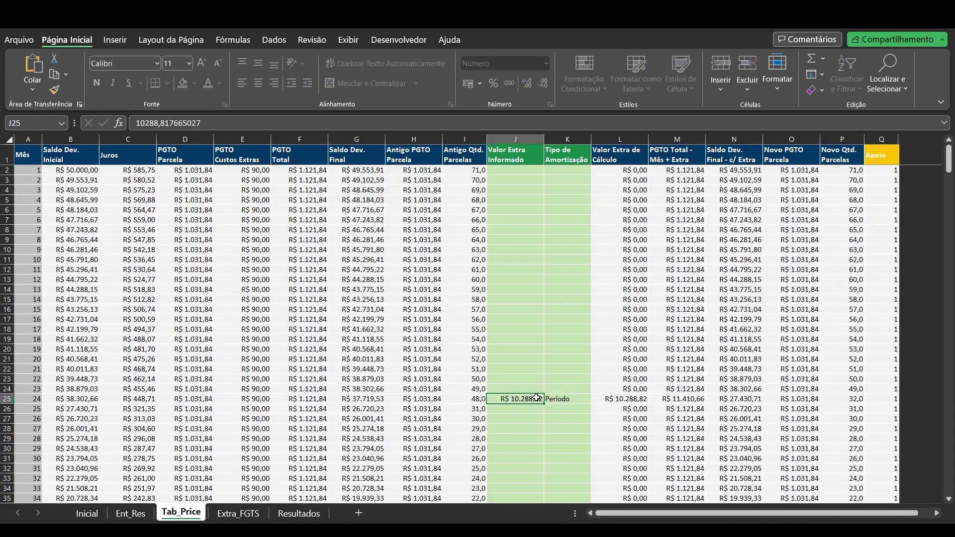
pyautogui.click(580, 399)
pyautogui.click(596, 399)
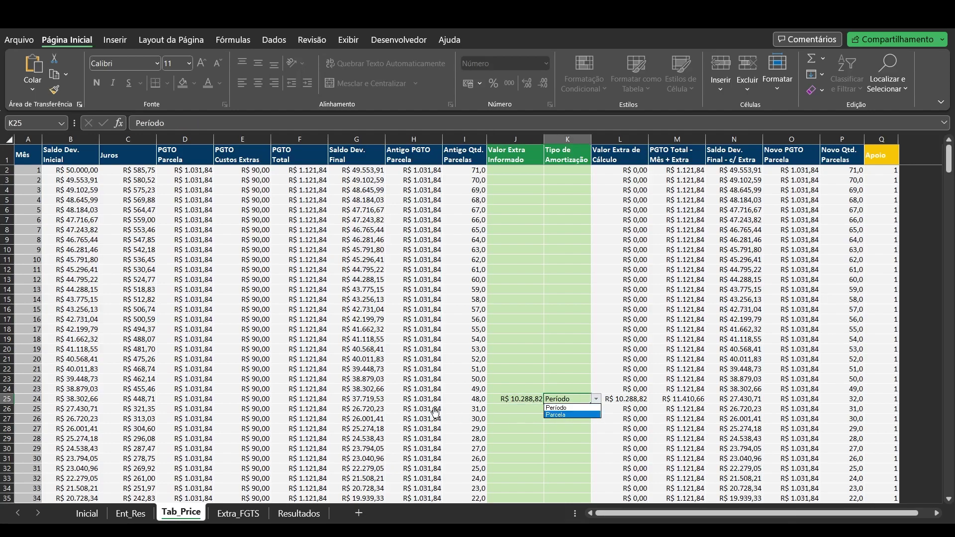
pyautogui.press('Escape')
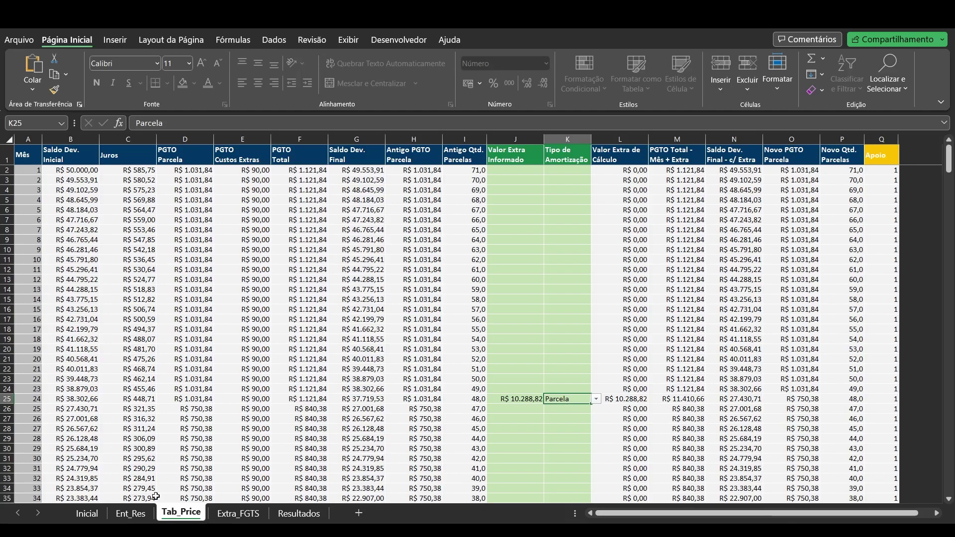
# Step: Paste the updated Ent_Res results from M6:M14 as values into the Cen. 2 column of Resultados, starting at F6
pyautogui.click(130, 513)
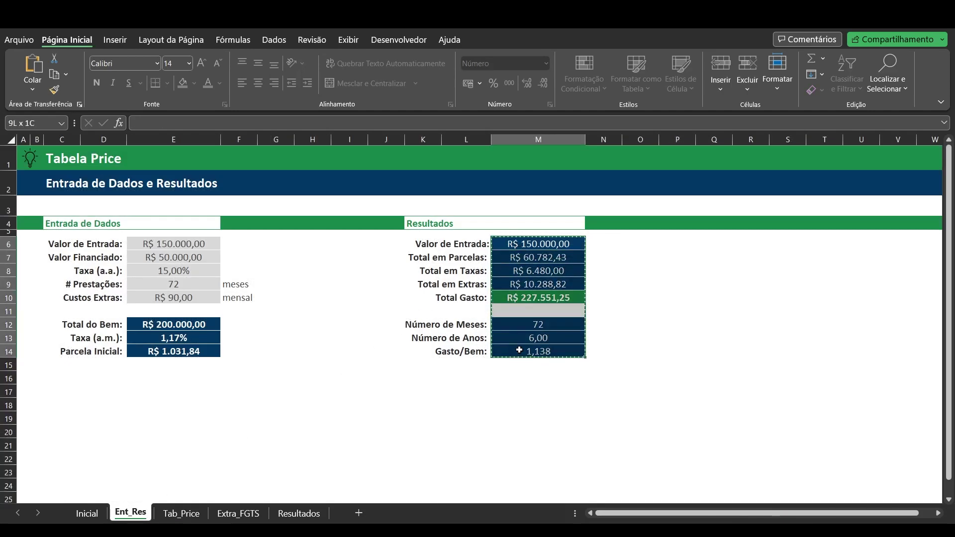
pyautogui.click(304, 513)
pyautogui.click(383, 243)
pyautogui.hotkey('alt', 'c')
pyautogui.press('v')
pyautogui.press('v')
pyautogui.click(674, 296)
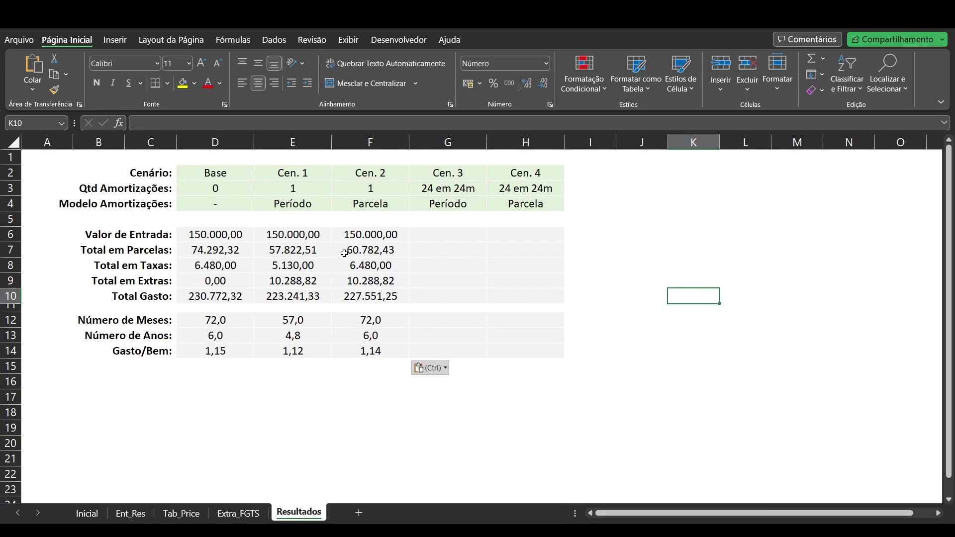
# Step: Compare Cen. 1 and Cen. 2 in Resultados, and examine the month 48 row and remaining installments on Tab_Price
pyautogui.moveTo(302, 173); pyautogui.dragTo(368, 174)
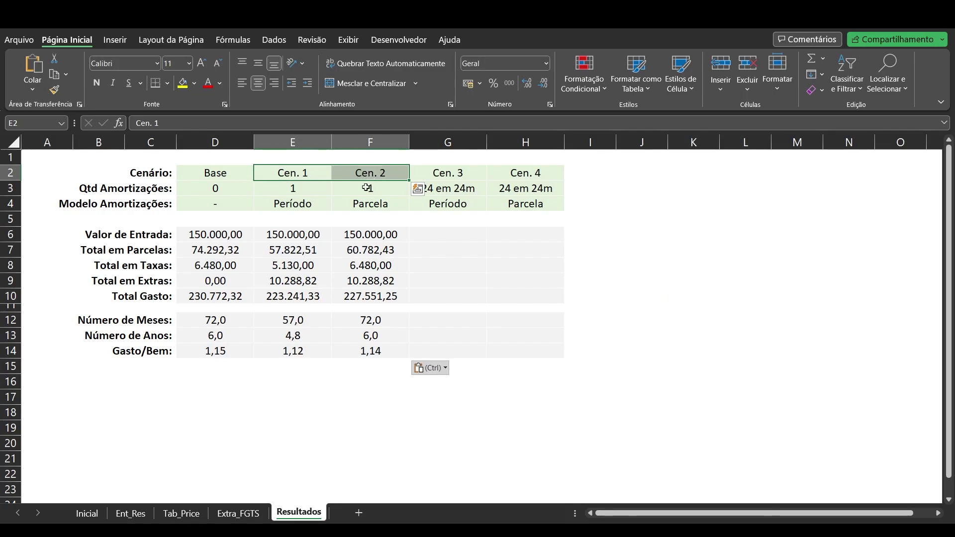
pyautogui.click(184, 514)
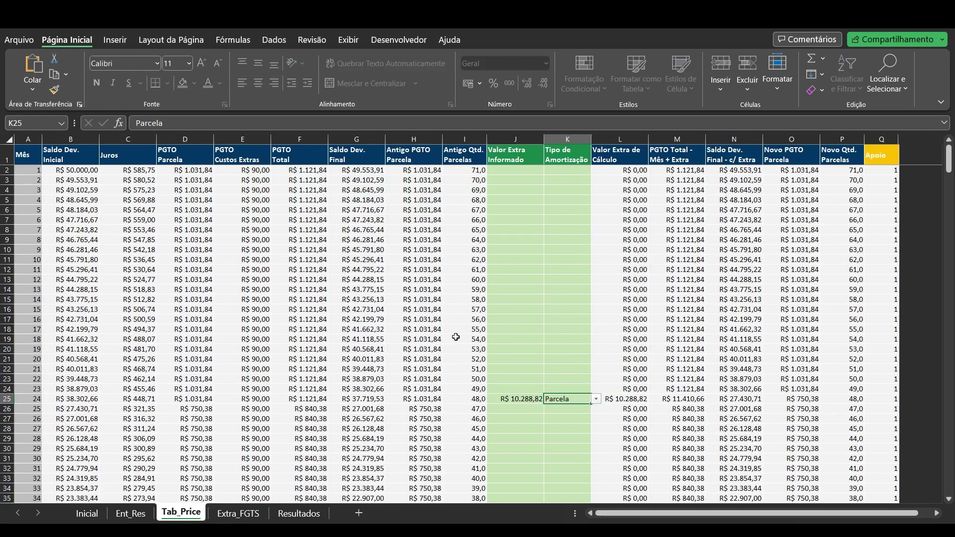
pyautogui.scroll(-16, 456, 337)
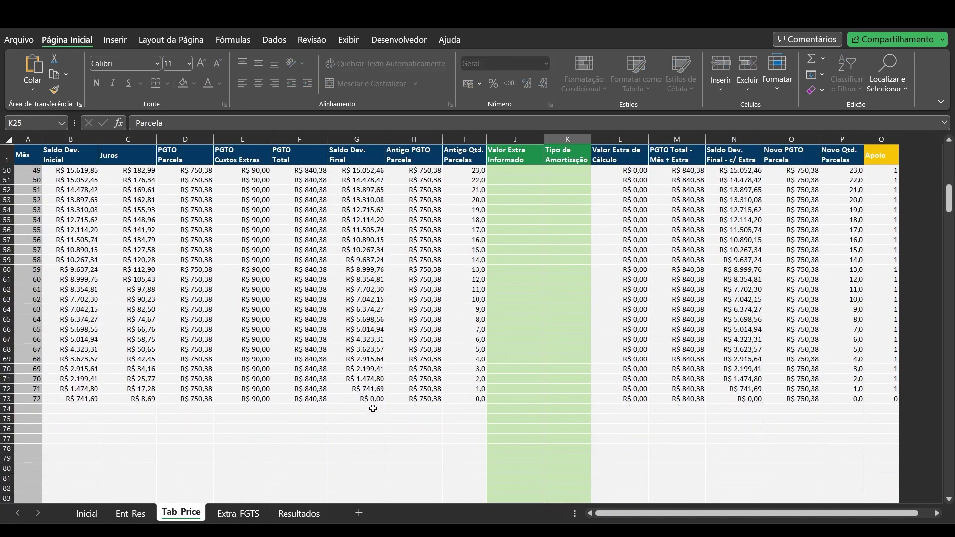
pyautogui.scroll(8, 437, 397)
pyautogui.moveTo(38, 401); pyautogui.dragTo(517, 401)
pyautogui.scroll(-5, 108, 463)
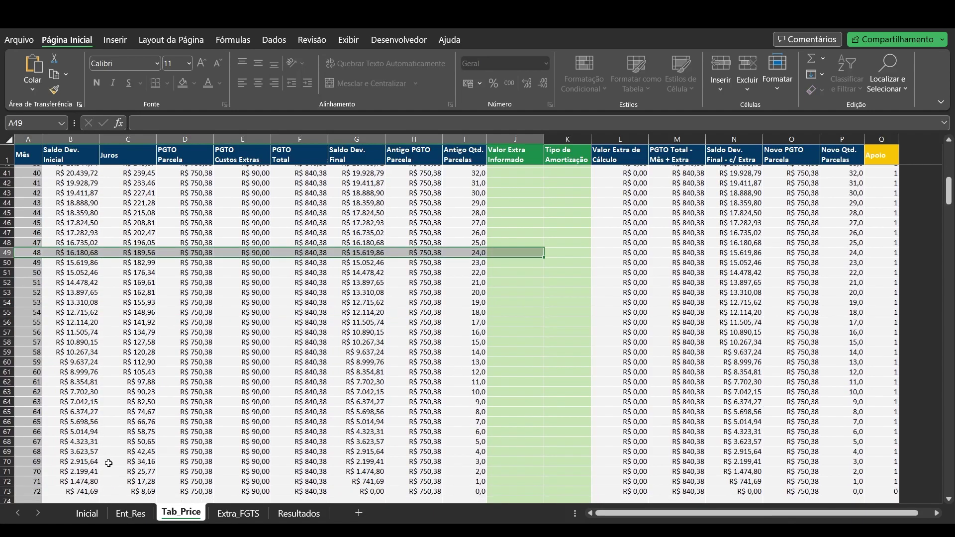
pyautogui.scroll(4, 280, 423)
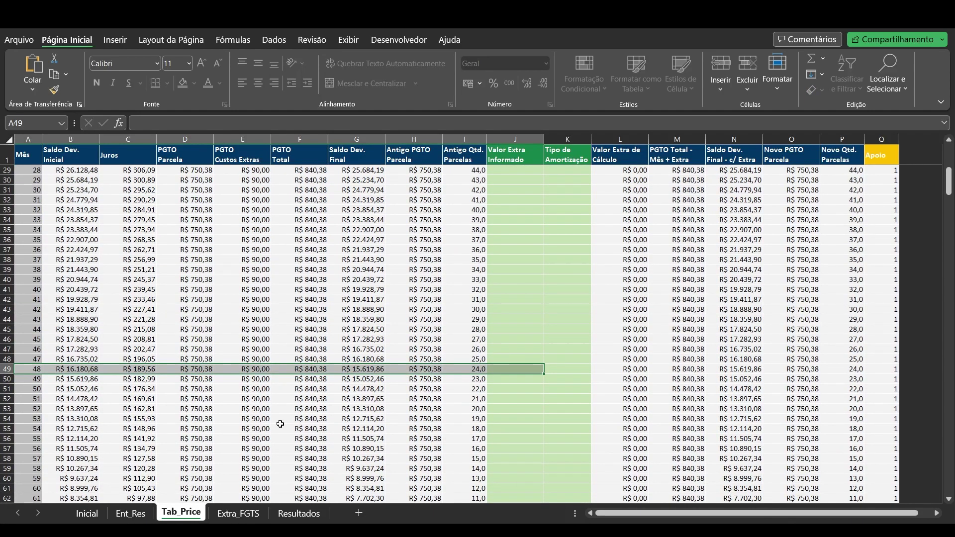
pyautogui.scroll(5, 277, 423)
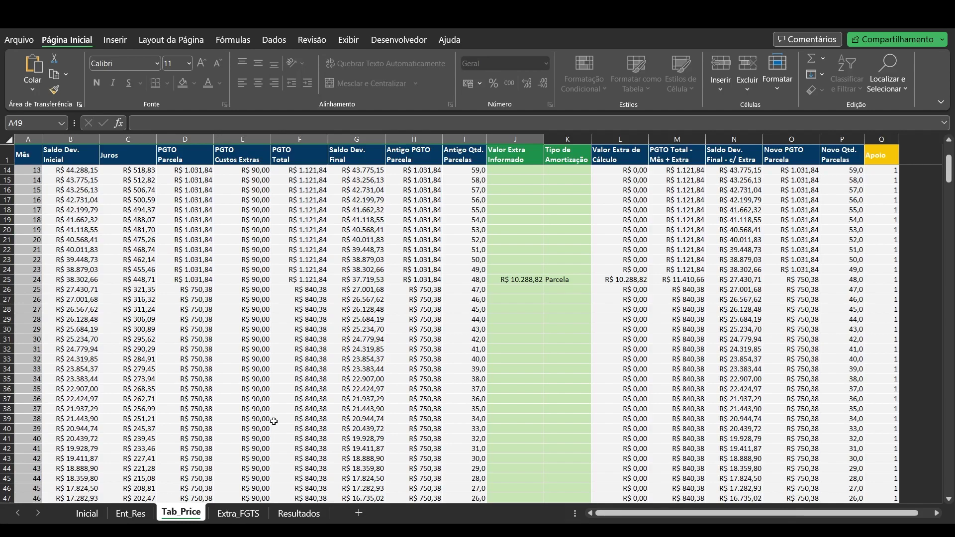
# Step: Clear the month 24 Valor Extra Informado and Tipo de Amortização in J25:K25 on Tab_Price
pyautogui.moveTo(517, 282); pyautogui.dragTo(559, 281)
pyautogui.press('Delete')
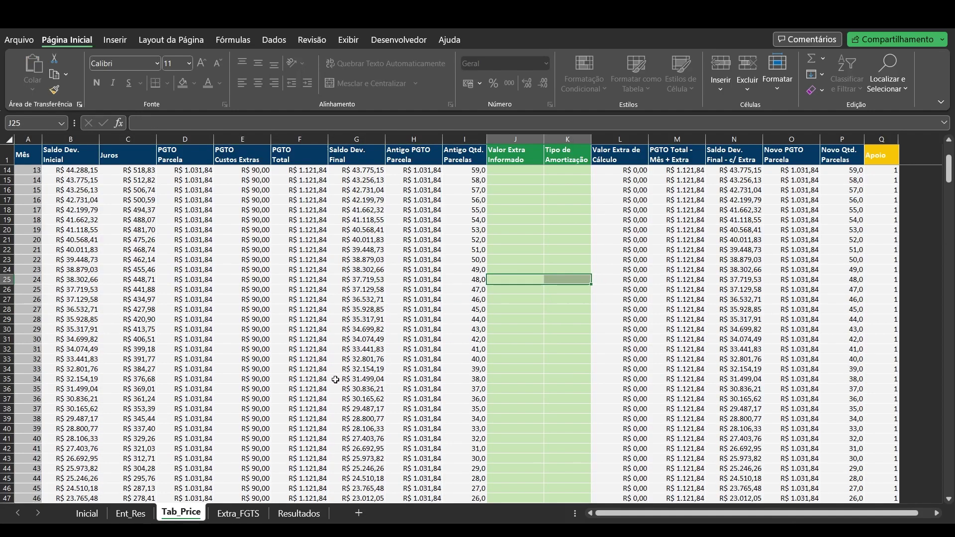
# Step: Copy the text of the automatic amortization formula in J4 of the Extra_FGTS sheet
pyautogui.click(251, 519)
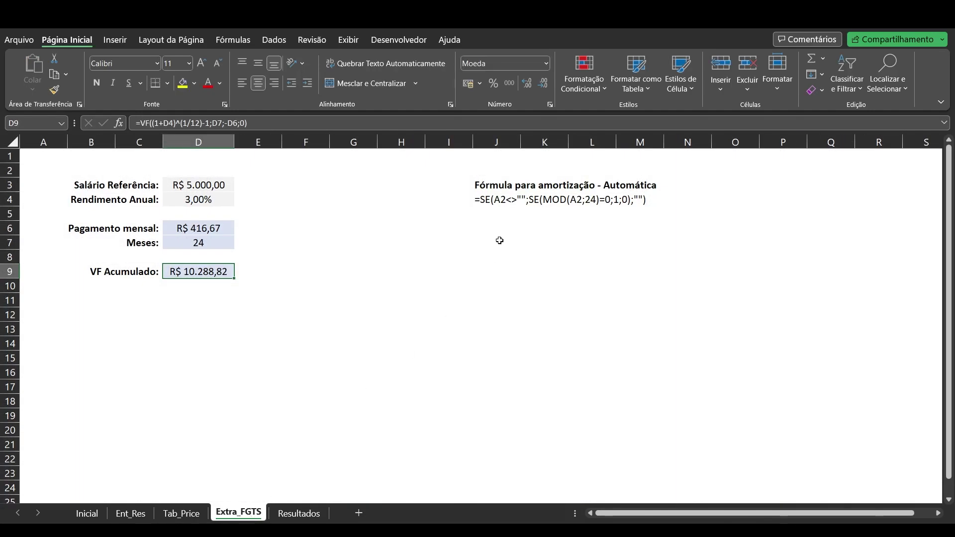
pyautogui.click(487, 211)
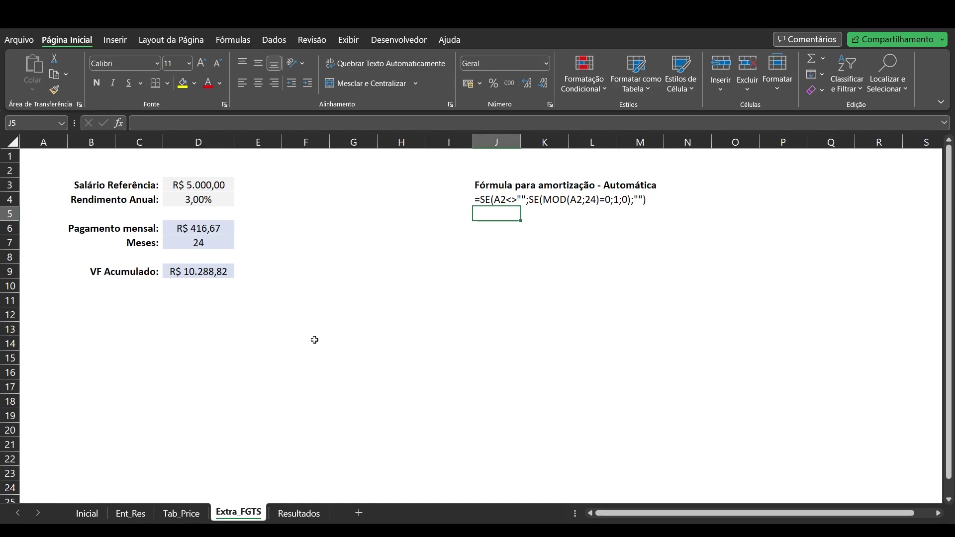
pyautogui.click(195, 516)
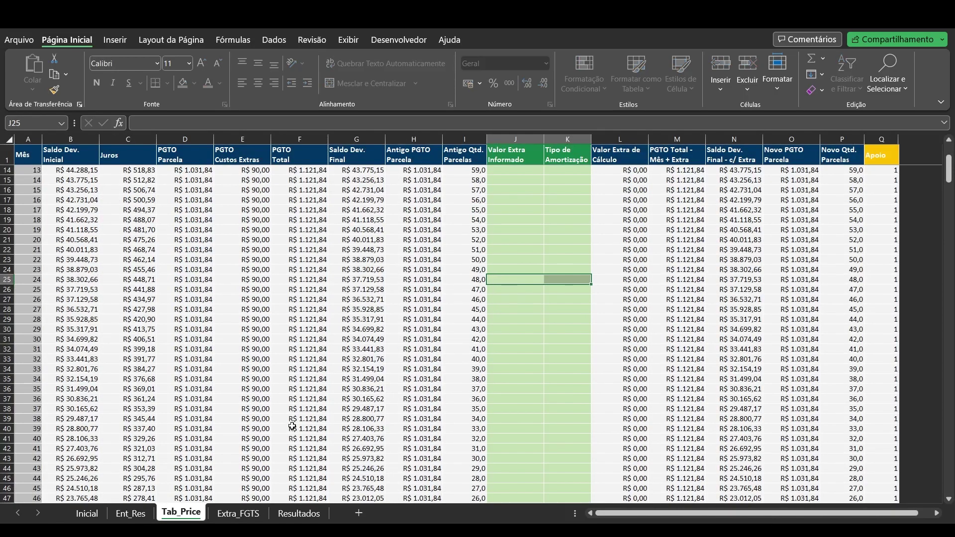
pyautogui.scroll(4, 409, 346)
pyautogui.click(242, 499)
pyautogui.click(238, 513)
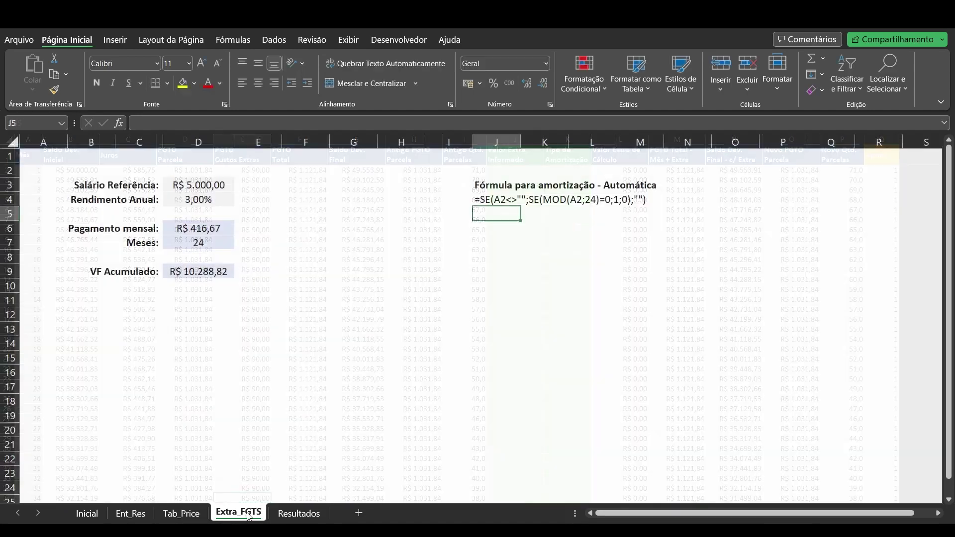
pyautogui.click(497, 199)
pyautogui.click(276, 123)
pyautogui.moveTo(276, 122); pyautogui.dragTo(136, 123)
pyautogui.hotkey('ctrl', 'c')
pyautogui.press('Escape')
# Step: Enter =SE(A2<>"";SE(MOD(A2;24)=0;Extra_FGTS!$D$9;0);"") in J2 of Tab_Price, adapting the copied formula to reference the VF Acumulado
pyautogui.click(181, 513)
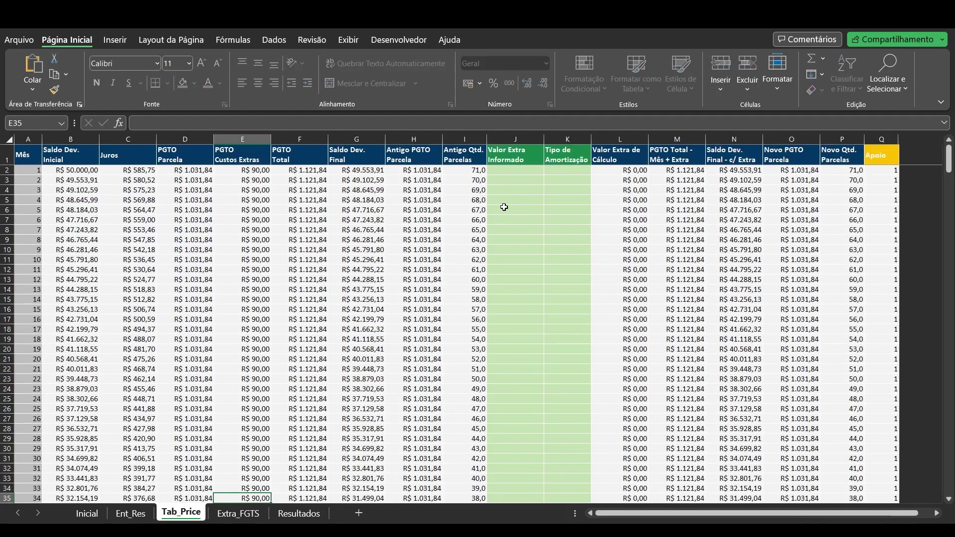
pyautogui.click(515, 170)
pyautogui.click(125, 123)
pyautogui.hotkey('ctrl', 'v')
pyautogui.click(138, 122)
pyautogui.write('=')
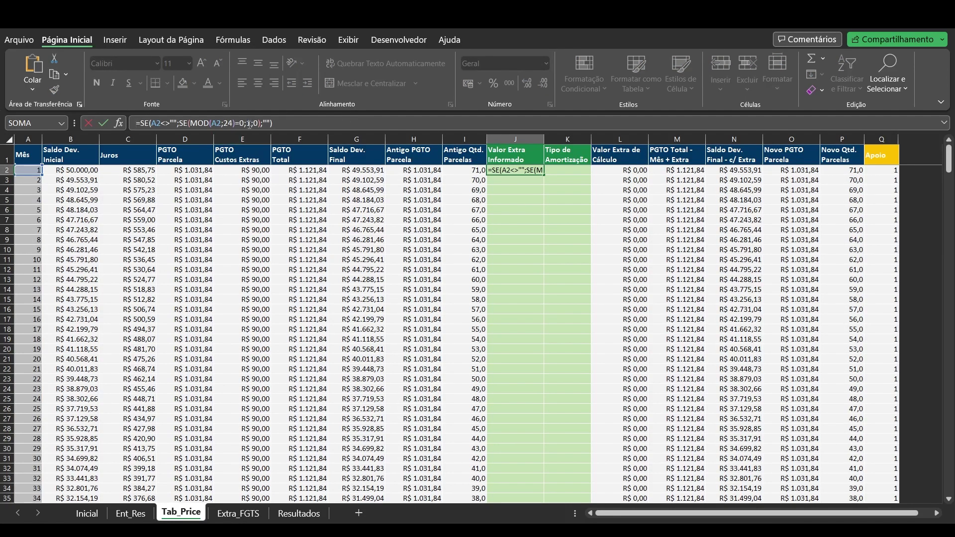
pyautogui.doubleClick(248, 123)
pyautogui.click(238, 513)
pyautogui.click(207, 271)
pyautogui.press('F4')
pyautogui.press('Return')
# Step: Copy the J2 formula down the Valor Extra Informado column through J26, pasting formulas only
pyautogui.press('Up')
pyautogui.hotkey('ctrl', 'c')
pyautogui.hotkey('shift', 'Down')
pyautogui.hotkey('shift', 'Down')
pyautogui.hotkey('shift', 'Down')
pyautogui.hotkey('shift', 'Down')
pyautogui.hotkey('shift', 'Down')
pyautogui.hotkey('shift', 'Down')
pyautogui.hotkey('shift', 'Down')
pyautogui.hotkey('shift', 'Down')
pyautogui.hotkey('shift', 'Down')
pyautogui.hotkey('shift', 'Down')
pyautogui.hotkey('shift', 'Down')
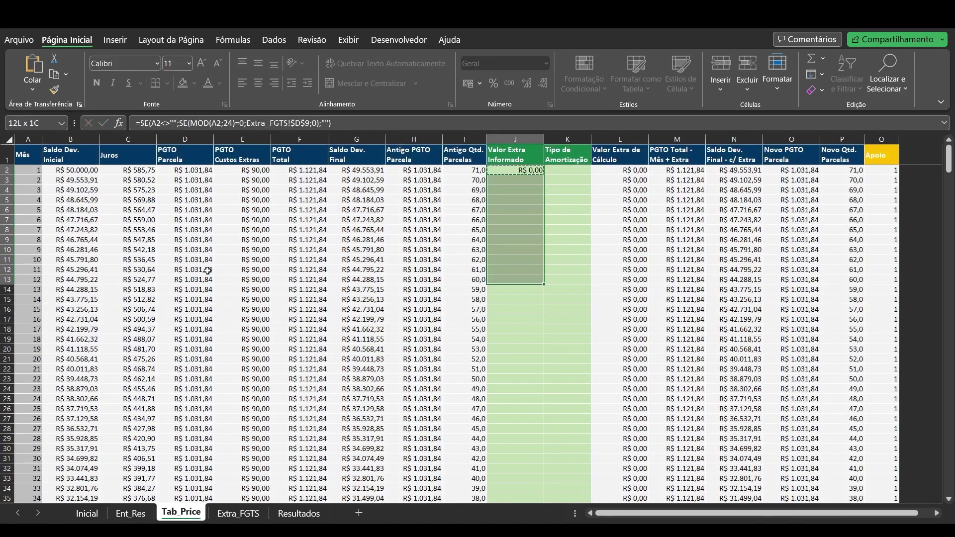
pyautogui.hotkey('shift', 'Down')
pyautogui.hotkey('shift', 'Down')
pyautogui.hotkey('shift', 'Down')
pyautogui.hotkey('shift', 'Down')
pyautogui.hotkey('shift', 'Down')
pyautogui.hotkey('shift', 'Down')
pyautogui.hotkey('shift', 'Down')
pyautogui.hotkey('shift', 'Down')
pyautogui.hotkey('shift', 'Down')
pyautogui.hotkey('shift', 'Down')
pyautogui.hotkey('shift', 'Down')
pyautogui.hotkey('shift', 'Down')
pyautogui.hotkey('shift', 'Down')
pyautogui.hotkey('alt', 'c')
pyautogui.press('v')
pyautogui.press('f')
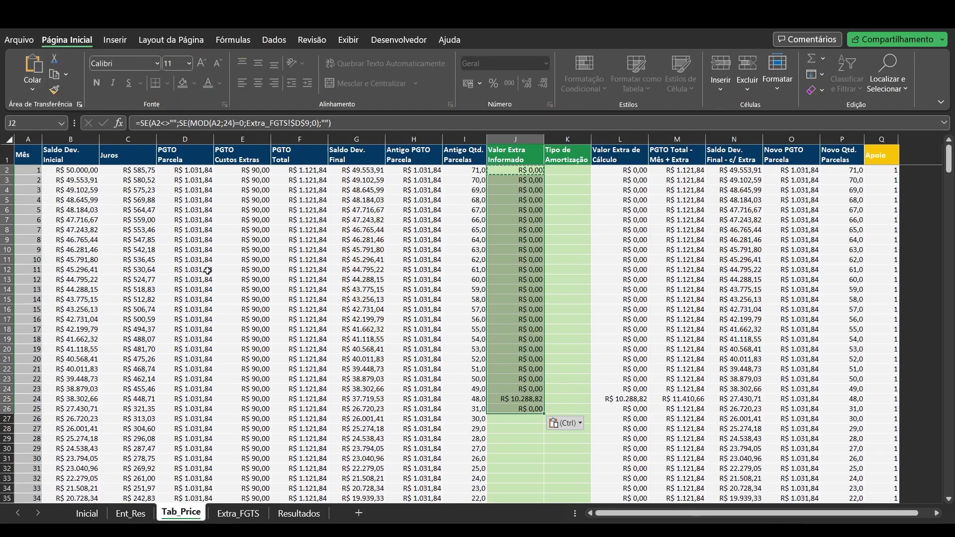
# Step: Copy the J25 formula and paste it as formulas only from J26 down to the end of the Valor Extra Informado column
pyautogui.click(506, 399)
pyautogui.press('Home')
pyautogui.click(505, 398)
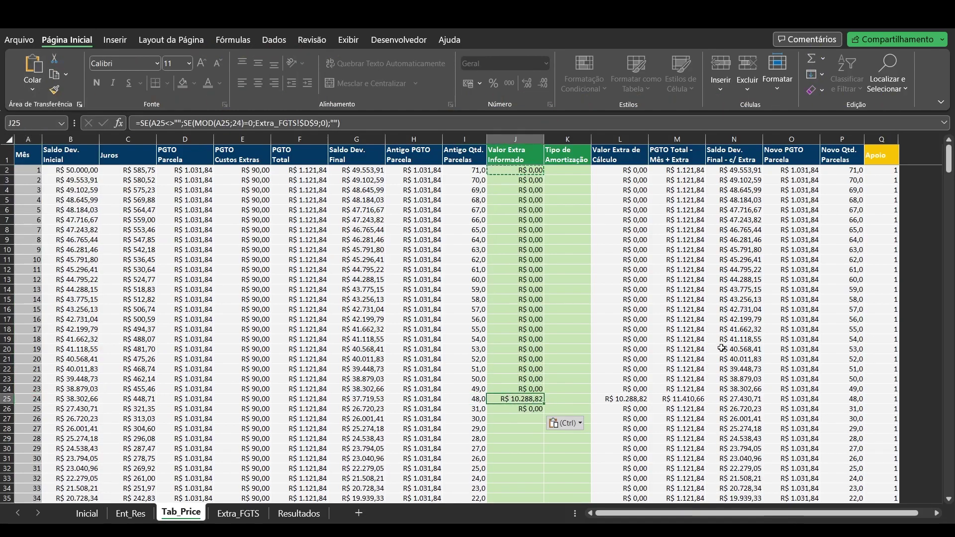
pyautogui.press('Escape')
pyautogui.press('Left')
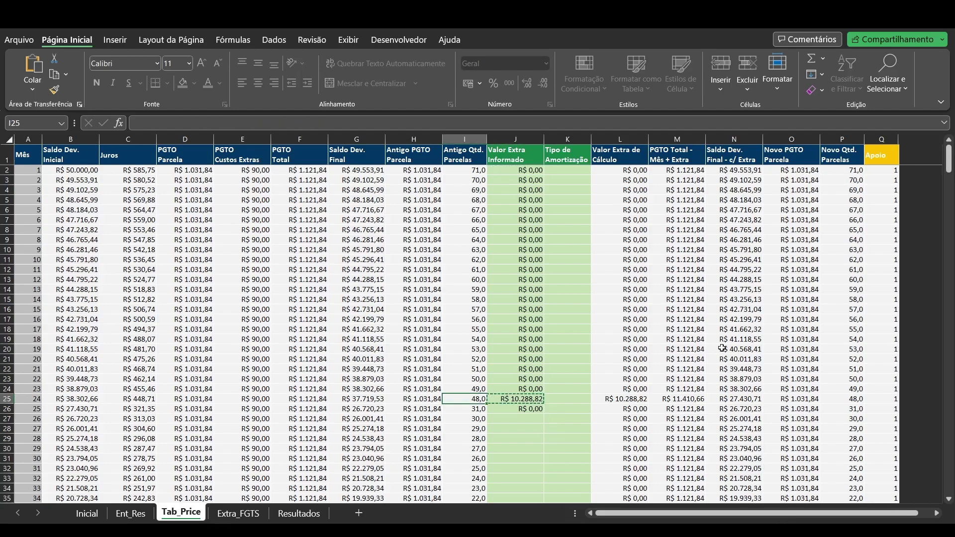
pyautogui.hotkey('ctrl', 'Down')
pyautogui.press('Right')
pyautogui.hotkey('ctrl', 'shift', 'Up')
pyautogui.press('alt')
pyautogui.press('c')
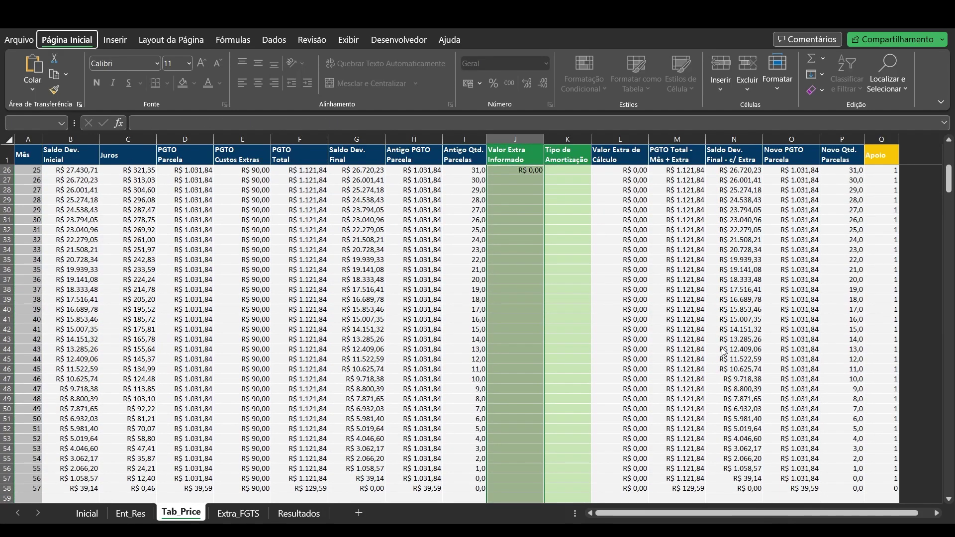
pyautogui.press('v')
pyautogui.press('f')
pyautogui.hotkey('ctrl', 'Down')
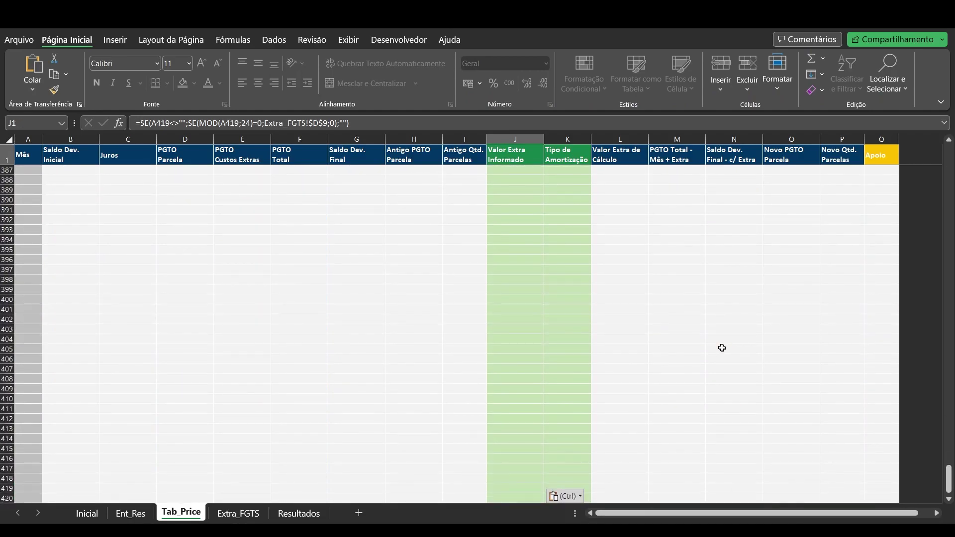
pyautogui.hotkey('ctrl', 'Up')
pyautogui.press('Down')
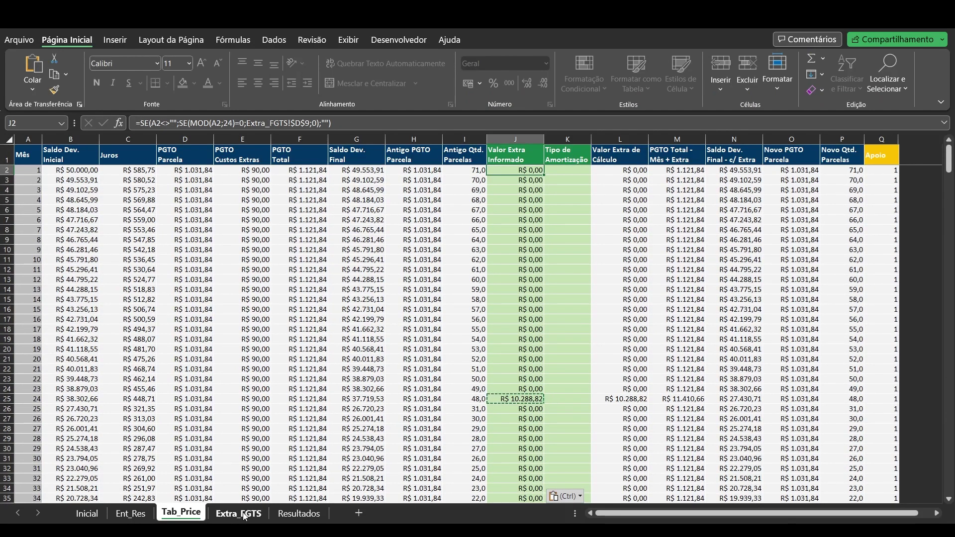
# Step: Check the Cen. 3 settings in Resultados and set the Tipo de Amortização for months 24 and 48 (K25, K49) on Tab_Price to Período
pyautogui.click(298, 514)
pyautogui.moveTo(447, 169); pyautogui.dragTo(492, 320)
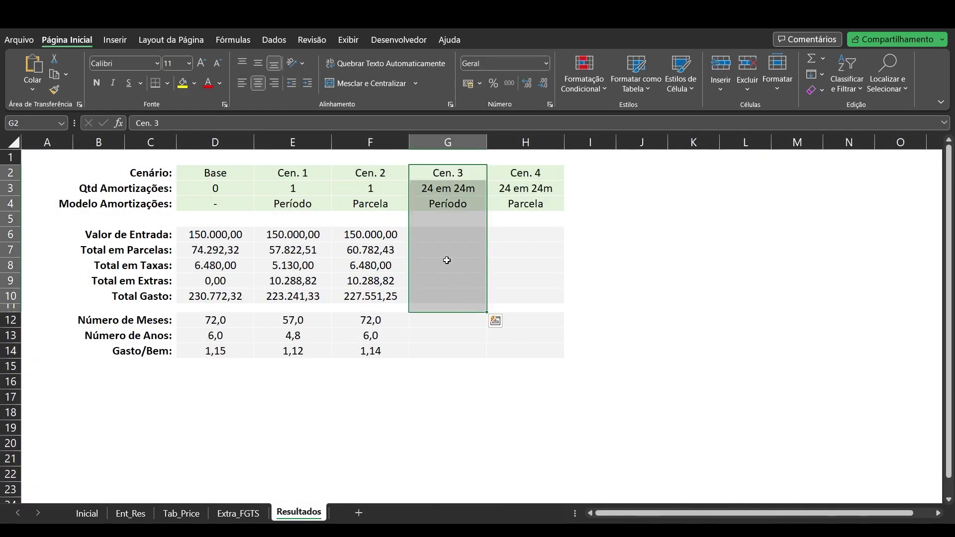
pyautogui.click(448, 204)
pyautogui.click(181, 513)
pyautogui.click(567, 399)
pyautogui.click(595, 398)
pyautogui.click(558, 407)
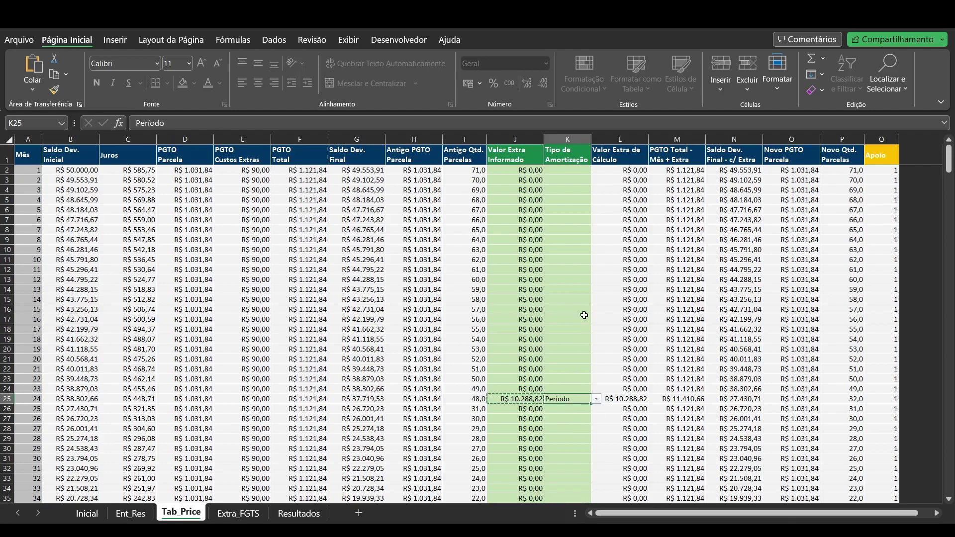
pyautogui.scroll(-5, 581, 315)
pyautogui.click(564, 487)
pyautogui.click(595, 489)
pyautogui.click(564, 497)
# Step: Compare the month 48 Valor Extra Informado (J49) with its Saldo Dev. Final (G49), and review the month 24 extra in J25
pyautogui.scroll(-3, 581, 380)
pyautogui.click(511, 399)
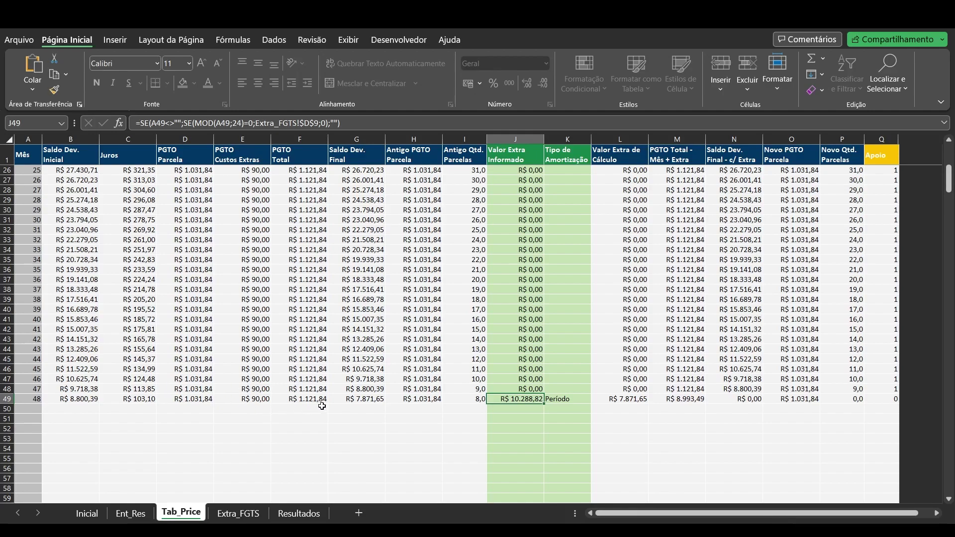
pyautogui.click(337, 400)
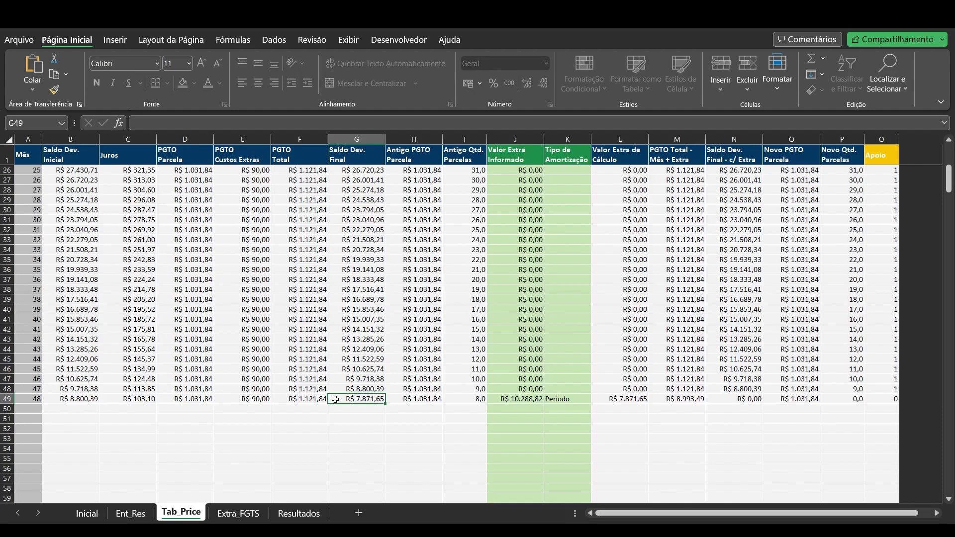
pyautogui.scroll(8, 404, 370)
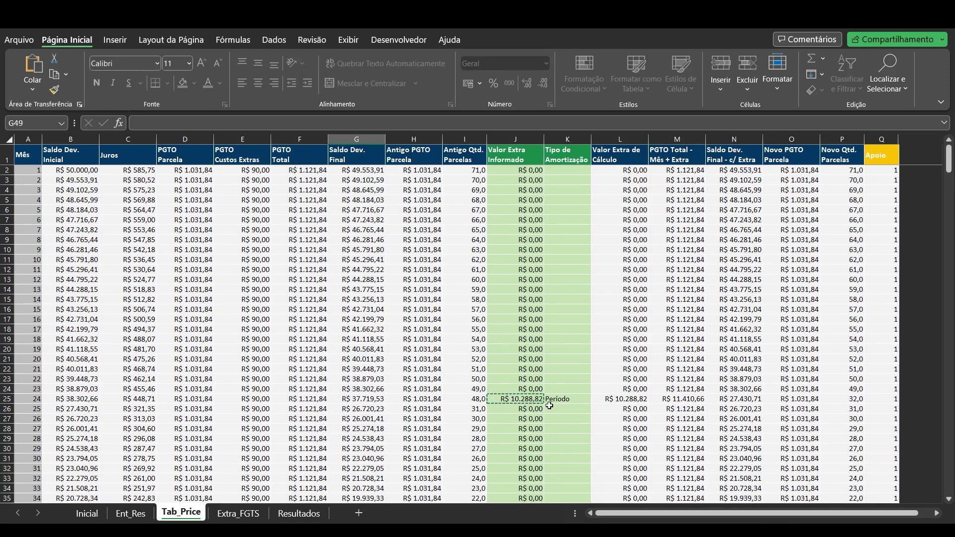
pyautogui.doubleClick(523, 399)
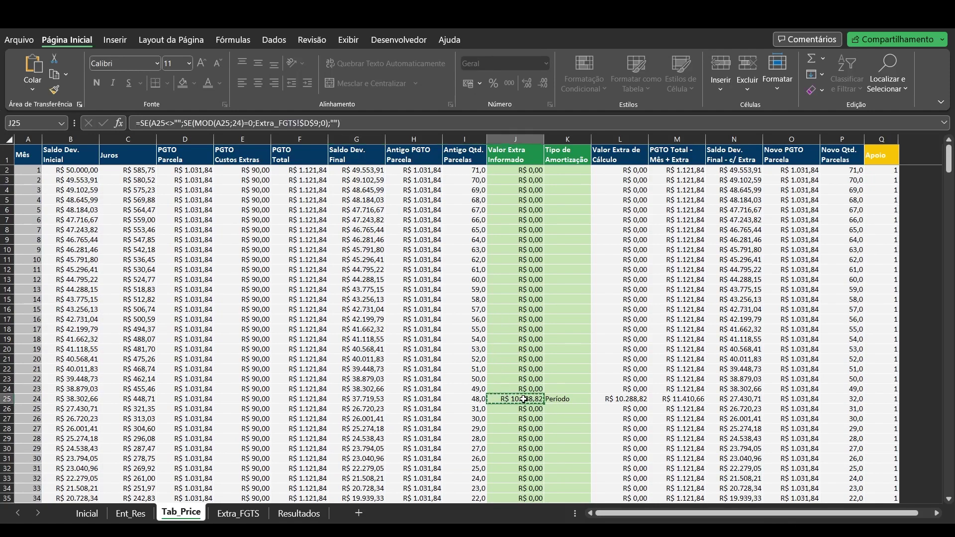
pyautogui.press('Escape')
# Step: Copy the Ent_Res results in M6:M14 into the Cen. 3 column of Resultados as values, starting at G6
pyautogui.click(130, 513)
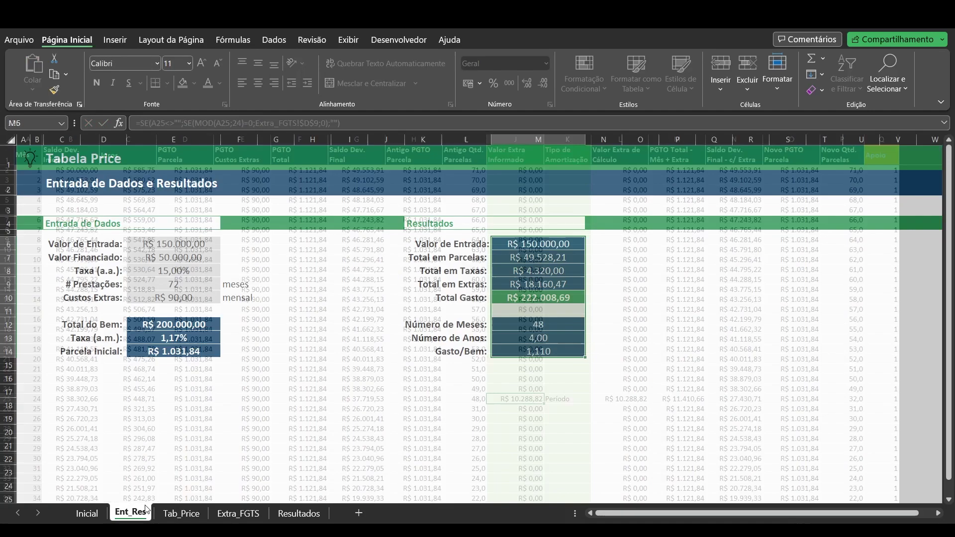
pyautogui.click(298, 513)
pyautogui.click(441, 237)
pyautogui.hotkey('ctrl', 'v')
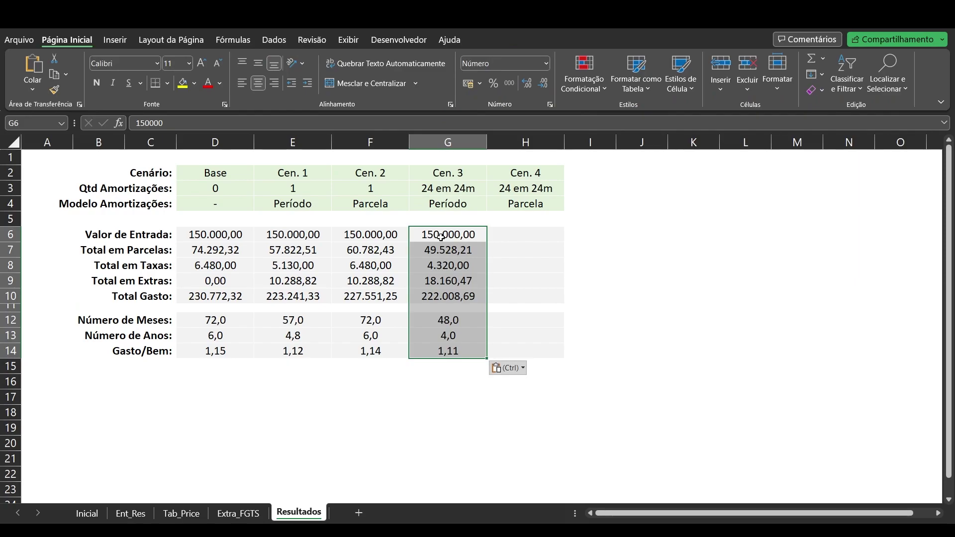
pyautogui.press('Escape')
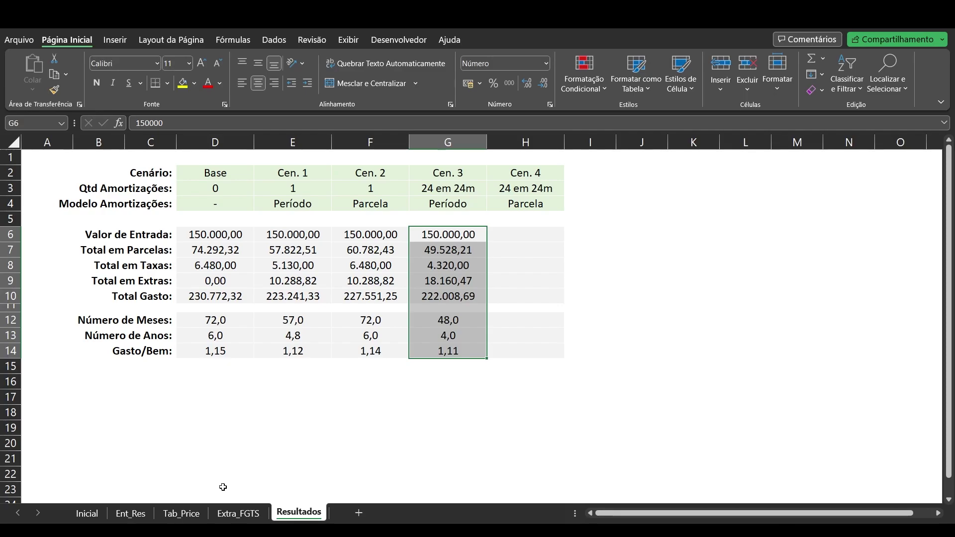
# Step: Change the month 24 Tipo de Amortização (K25) on Tab_Price to Parcela and check the Antigo PGTO Parcela in H25:H26
pyautogui.click(180, 513)
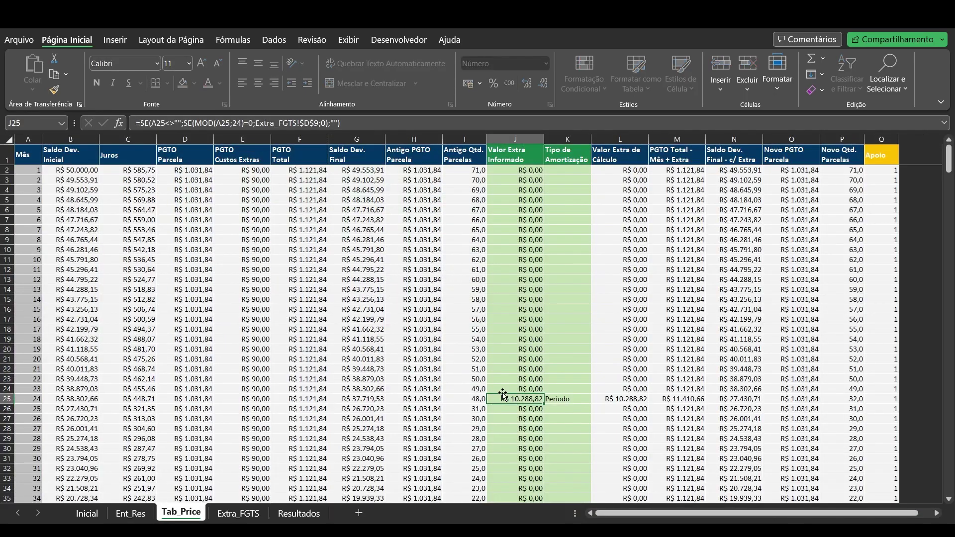
pyautogui.click(563, 397)
pyautogui.click(595, 398)
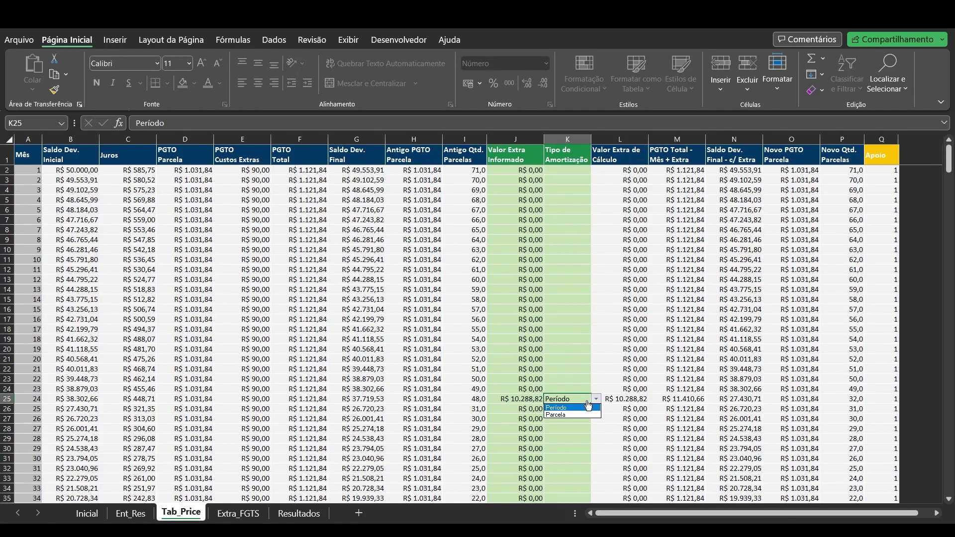
pyautogui.click(562, 416)
pyautogui.scroll(-3, 562, 392)
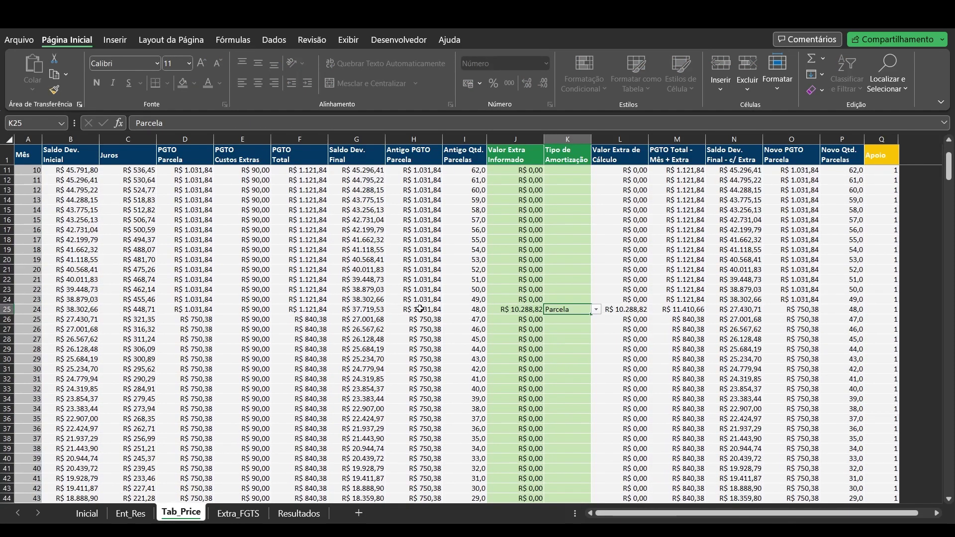
pyautogui.moveTo(398, 309); pyautogui.dragTo(401, 319)
# Step: Change the month 48 Tipo de Amortização (K49) to Parcela and check the Antigo PGTO Parcela in H49:H50
pyautogui.scroll(-4, 399, 319)
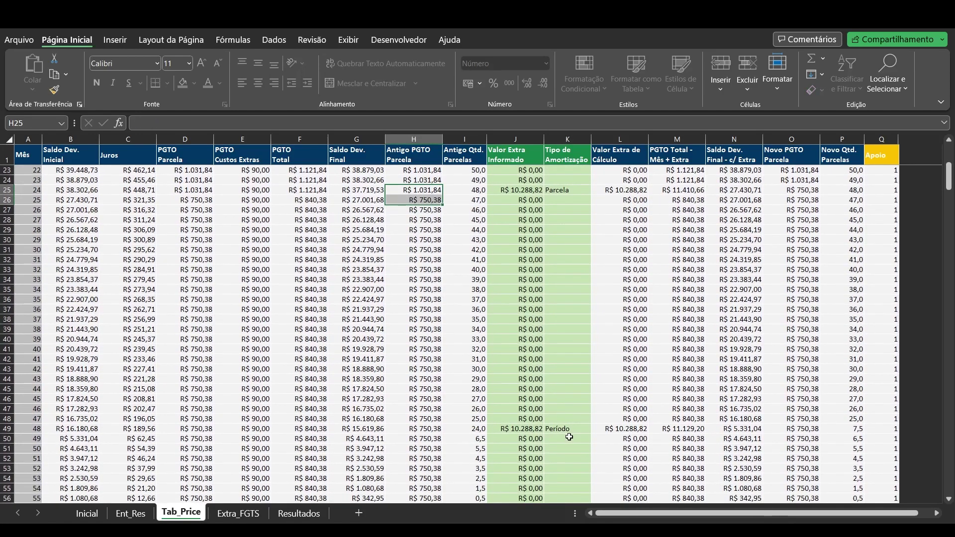
pyautogui.click(567, 428)
pyautogui.click(595, 429)
pyautogui.click(574, 444)
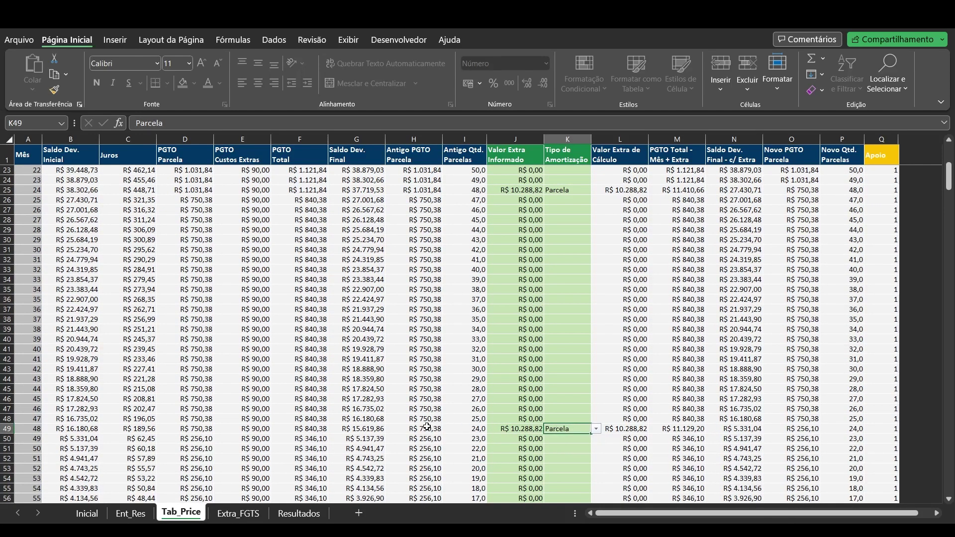
pyautogui.moveTo(414, 429); pyautogui.dragTo(413, 438)
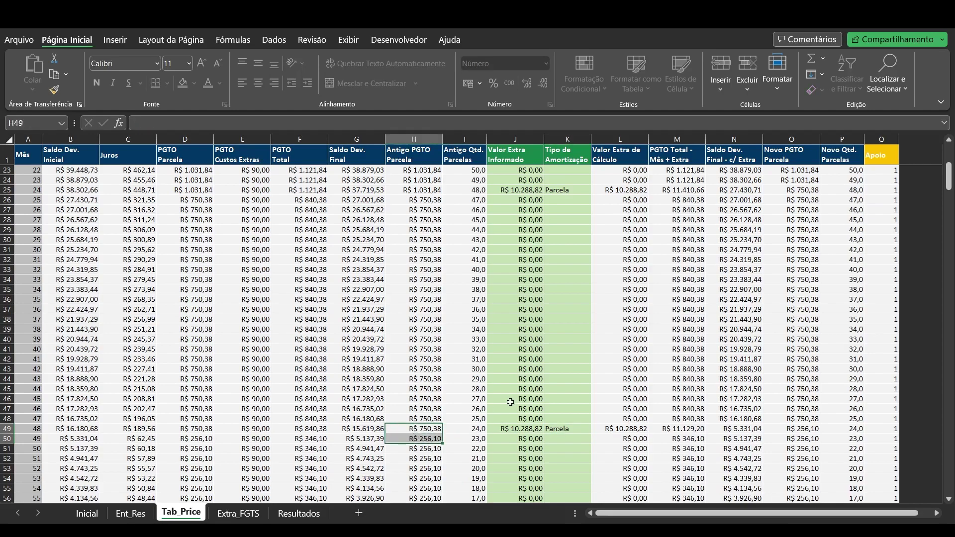
# Step: Set the month 72 Tipo de Amortização (K73) on Tab_Price to Parcela
pyautogui.scroll(-8, 510, 402)
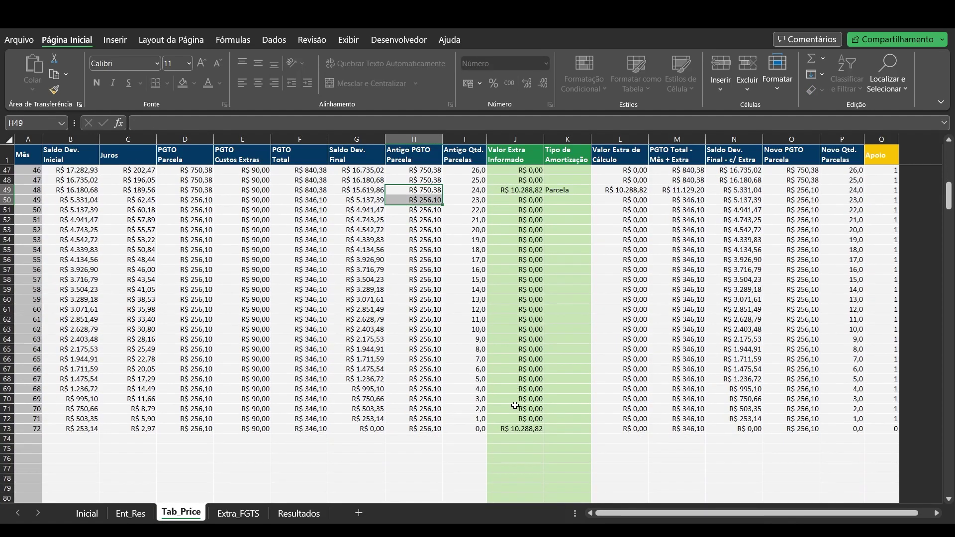
pyautogui.click(578, 432)
pyautogui.click(595, 429)
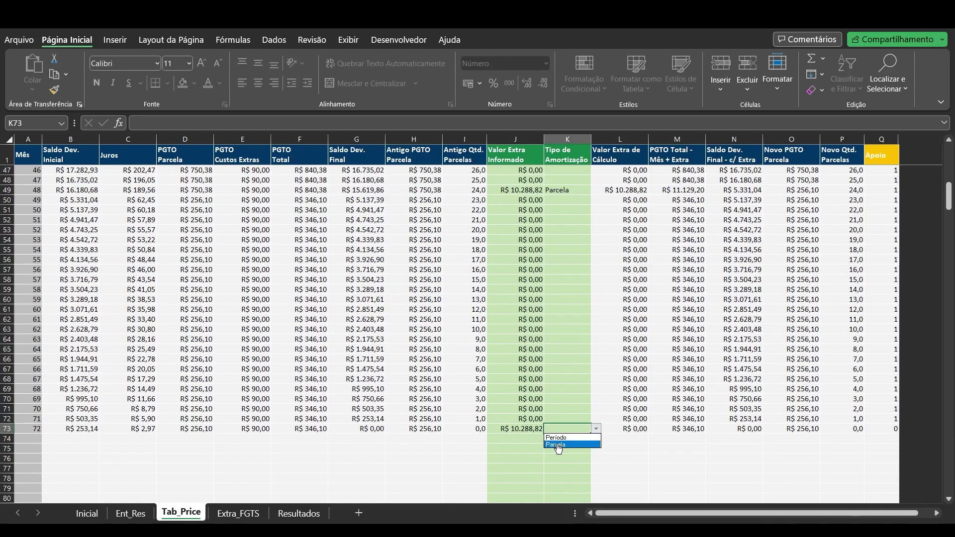
pyautogui.click(544, 442)
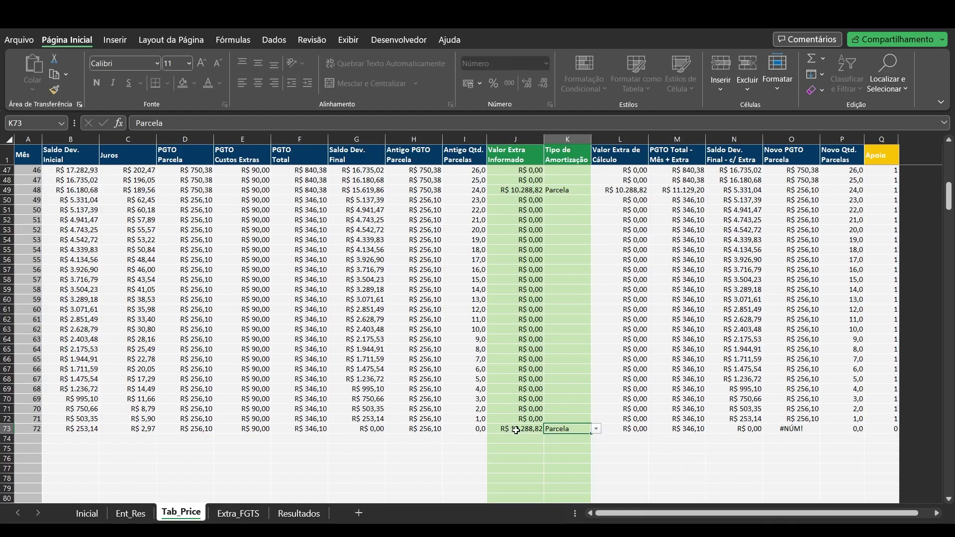
# Step: Copy the Ent_Res results in M6:M14 into the Cen. 4 column of Resultados as values, starting at H6
pyautogui.click(131, 513)
pyautogui.hotkey('ctrl', 'c')
pyautogui.click(294, 512)
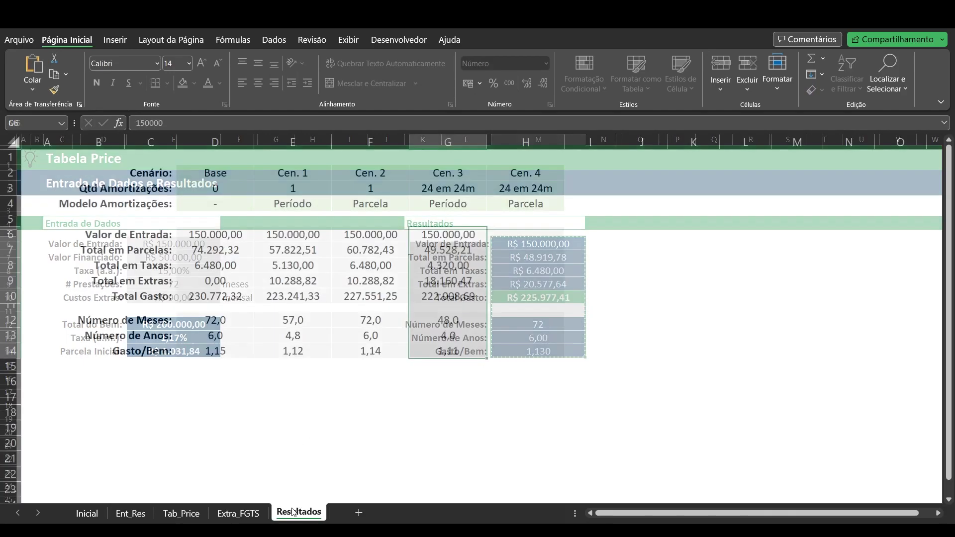
pyautogui.click(522, 234)
pyautogui.hotkey('ctrl', 'v')
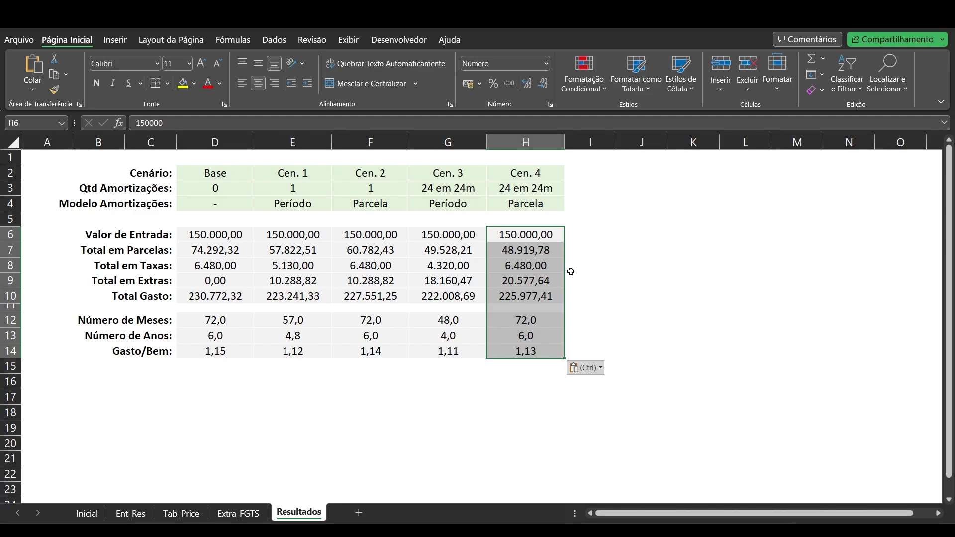
# Step: Compare the Período scenarios Cen. 1 and Cen. 3 by Total Gasto, and the Número de Meses of Base and Cen. 3
pyautogui.click(304, 146)
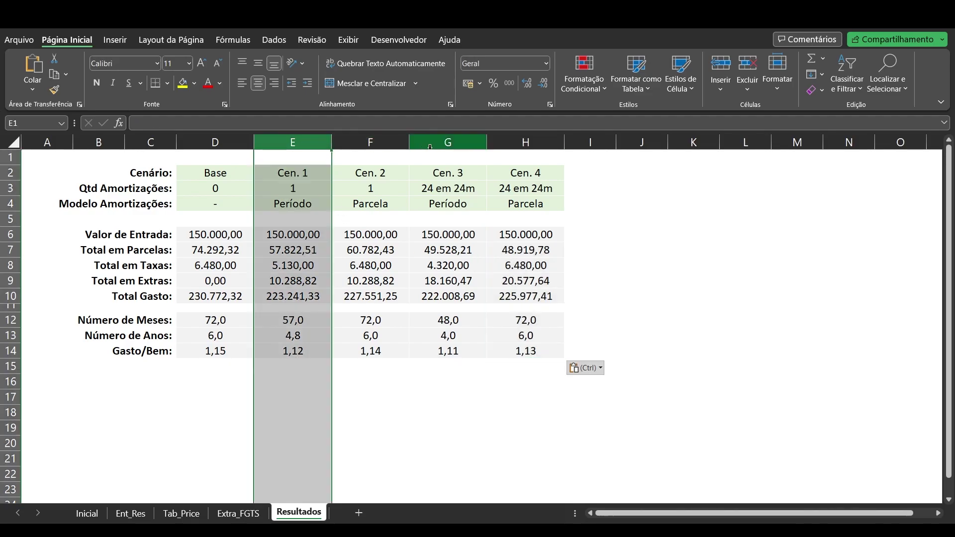
pyautogui.click(453, 143)
pyautogui.click(278, 201)
pyautogui.click(447, 204)
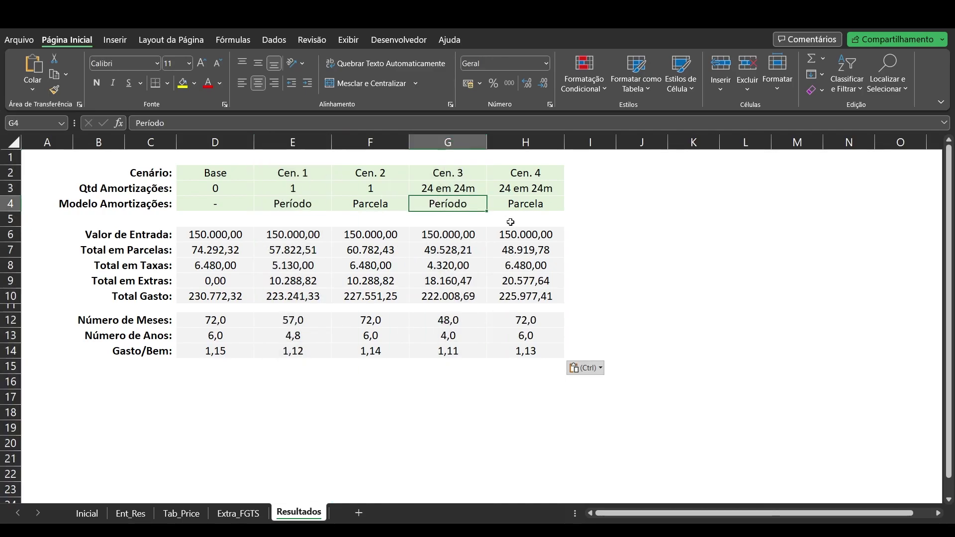
pyautogui.click(314, 300)
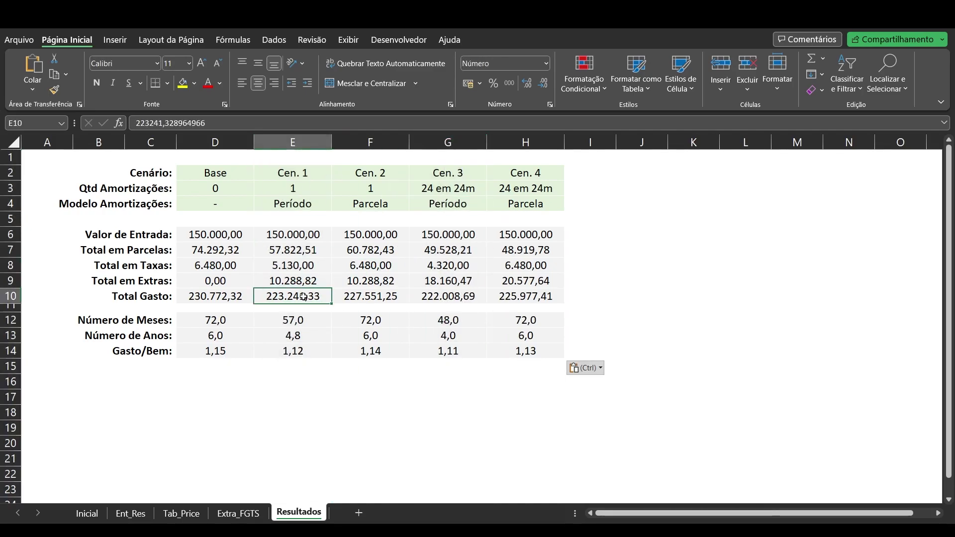
pyautogui.click(457, 297)
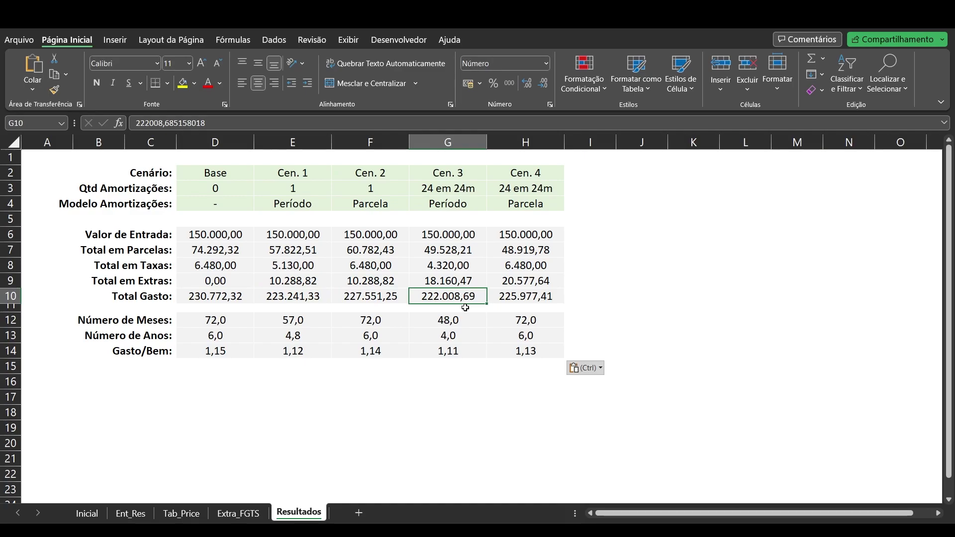
pyautogui.click(237, 319)
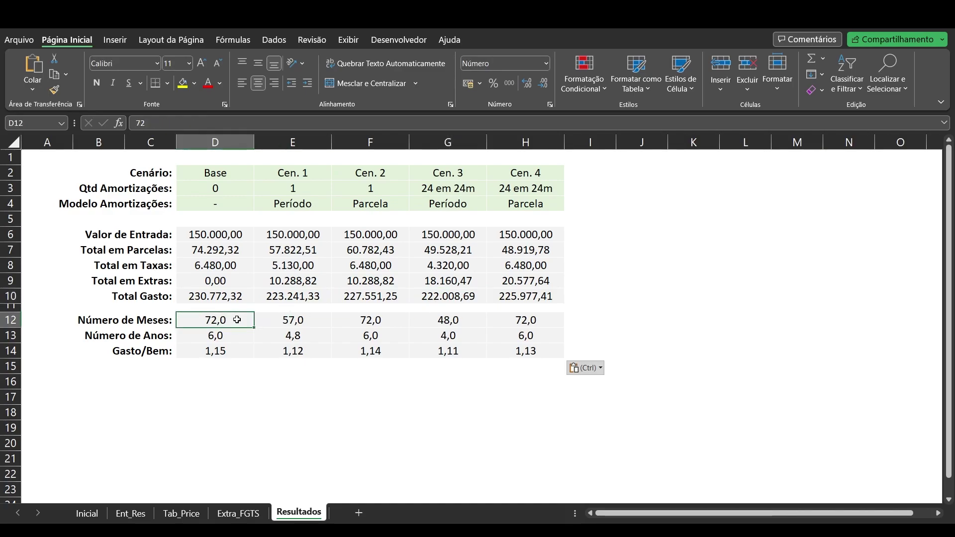
pyautogui.click(464, 319)
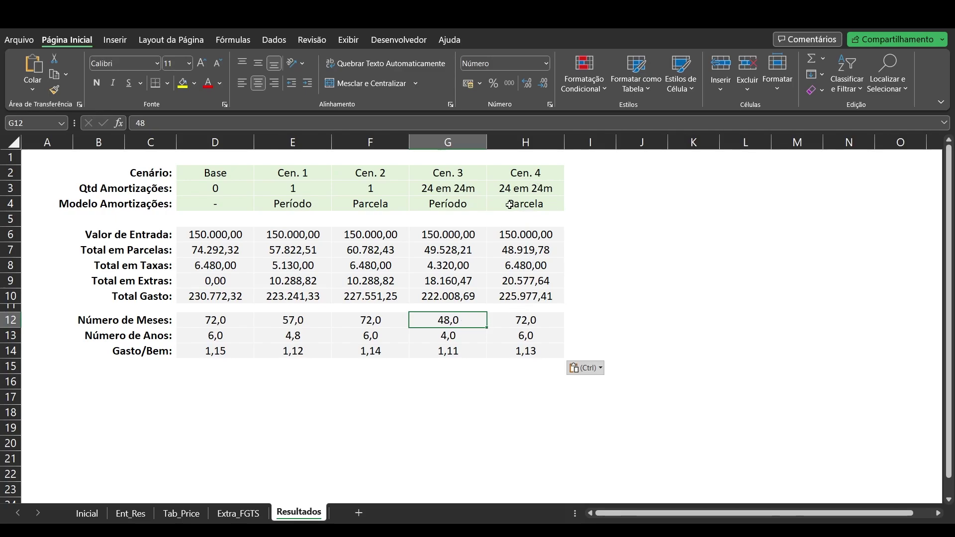
# Step: Check the Cen. 4 Número de Meses and compare the Total Gasto of the Parcela scenarios Cen. 2 and Cen. 4
pyautogui.click(551, 322)
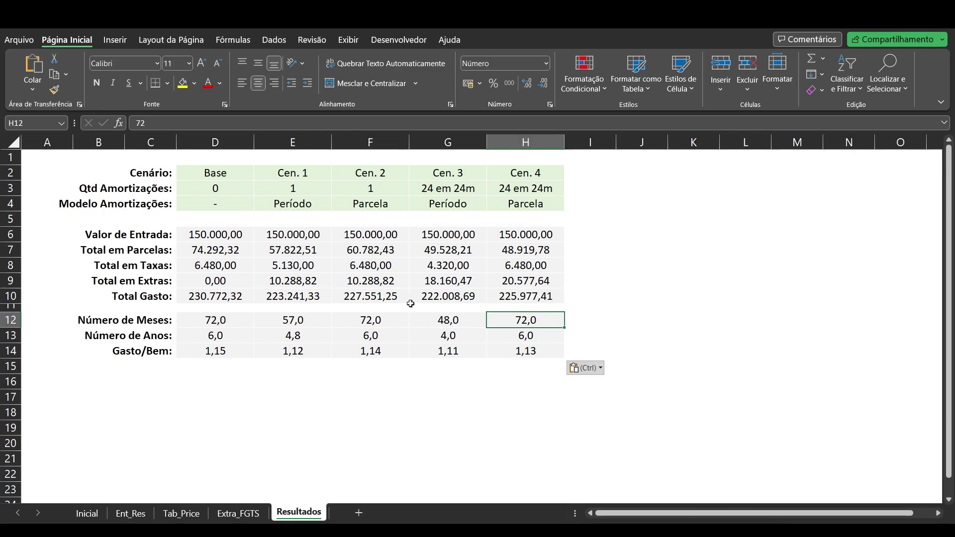
pyautogui.click(387, 291)
pyautogui.click(523, 297)
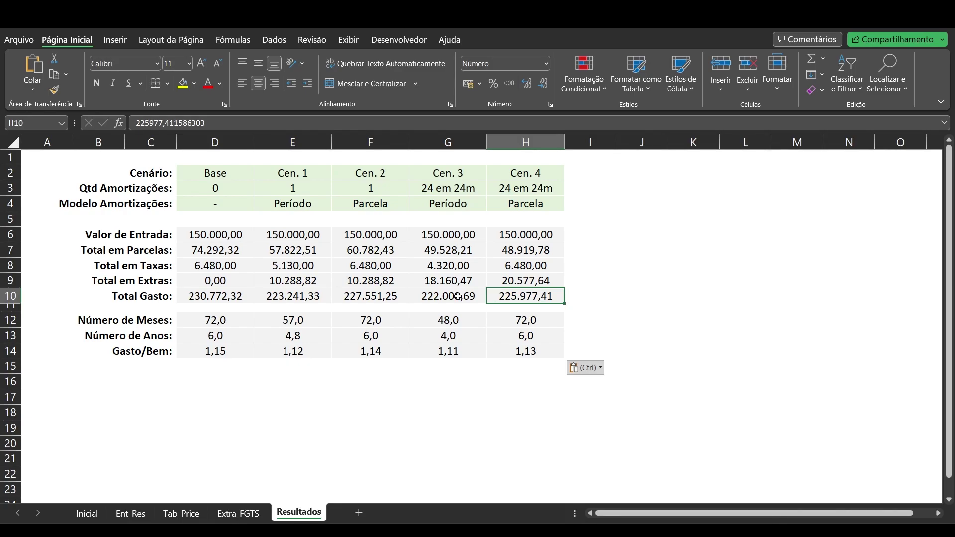
# Step: On Ent_Res, set # Prestações to 240 months and Valor Financiado to 150000
pyautogui.click(130, 513)
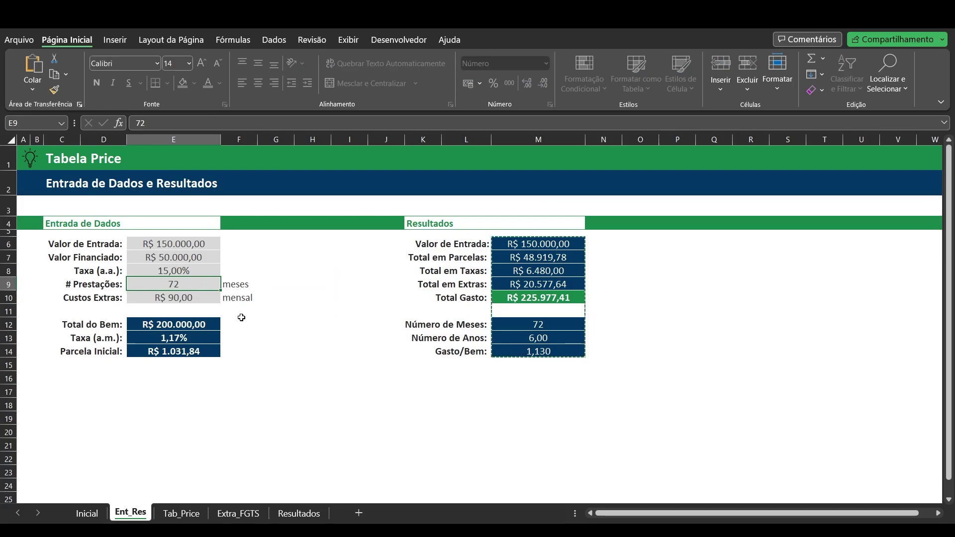
pyautogui.write('240')
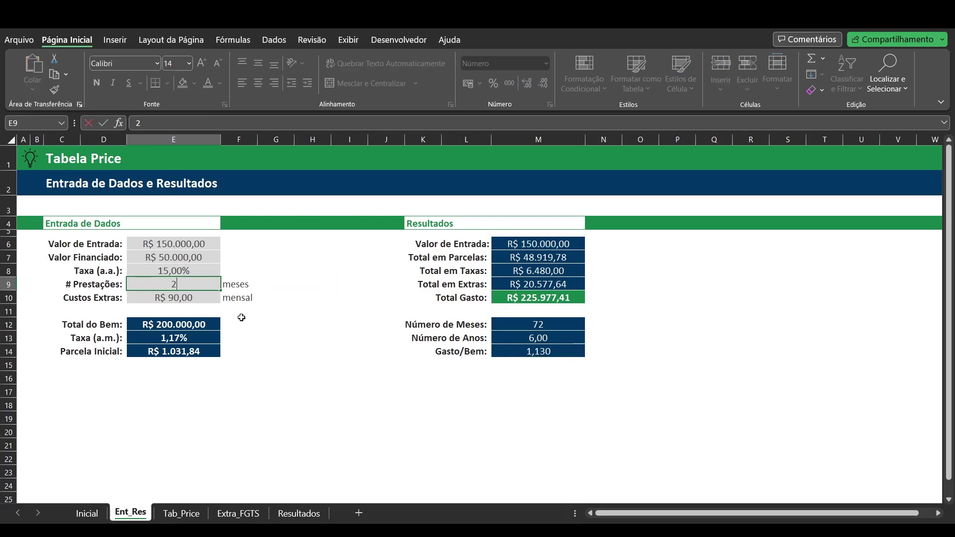
pyautogui.press('Return')
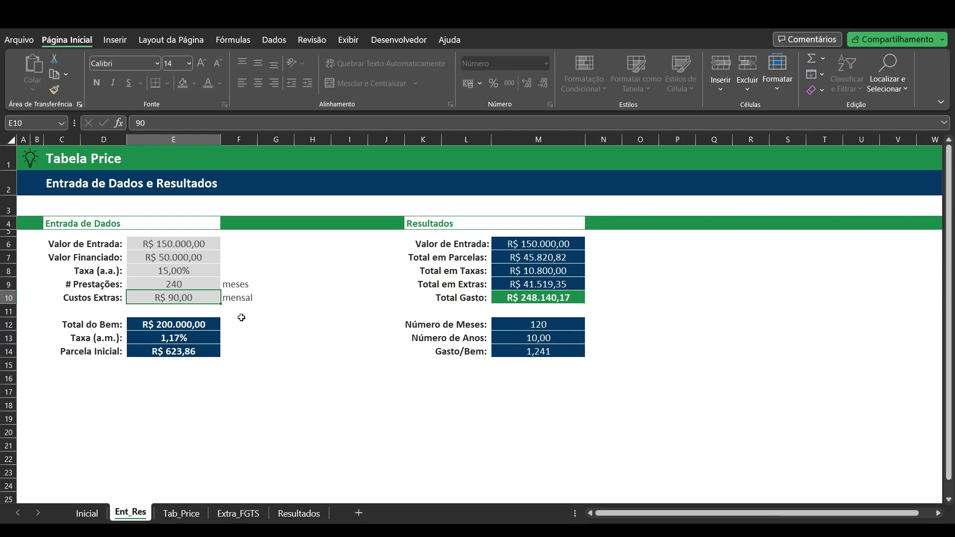
pyautogui.press('Up')
pyautogui.press('Up')
pyautogui.press('Up')
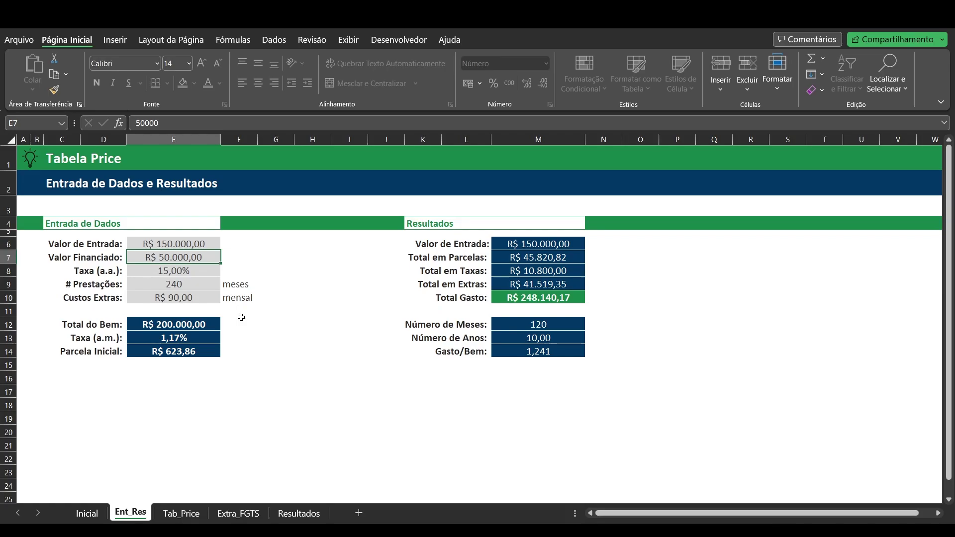
pyautogui.write('150000')
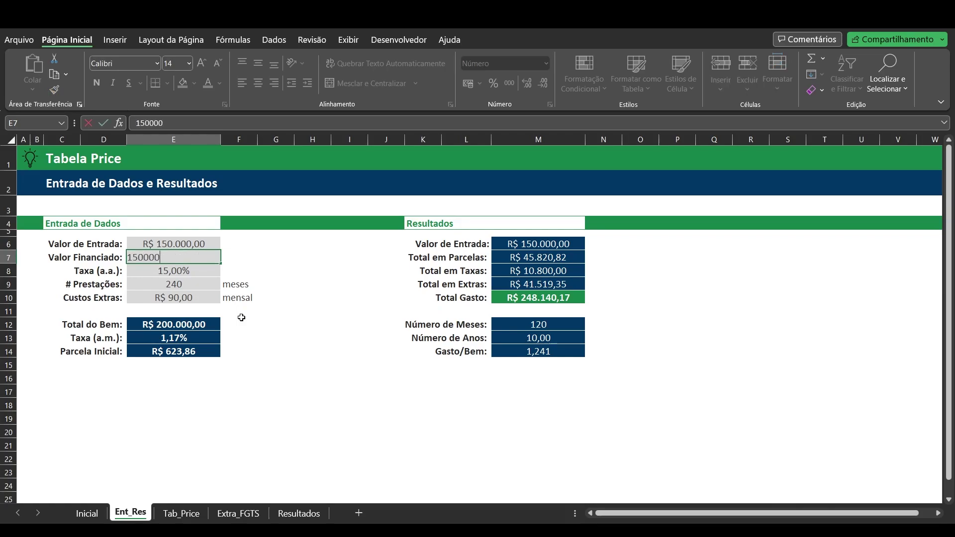
pyautogui.press('Return')
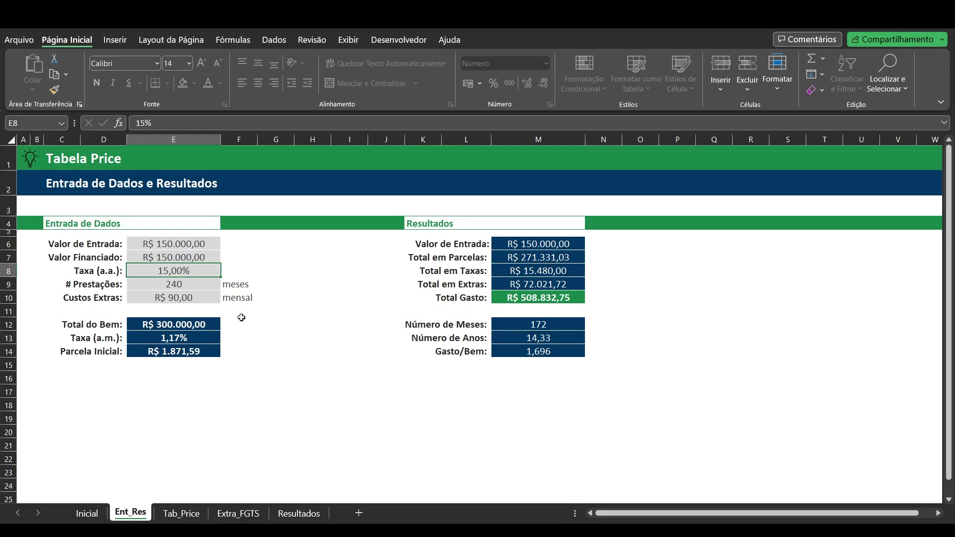
# Step: Clear the Valor Extra Informado and Tipo de Amortização columns on Tab_Price from J2:K2 down
pyautogui.click(181, 513)
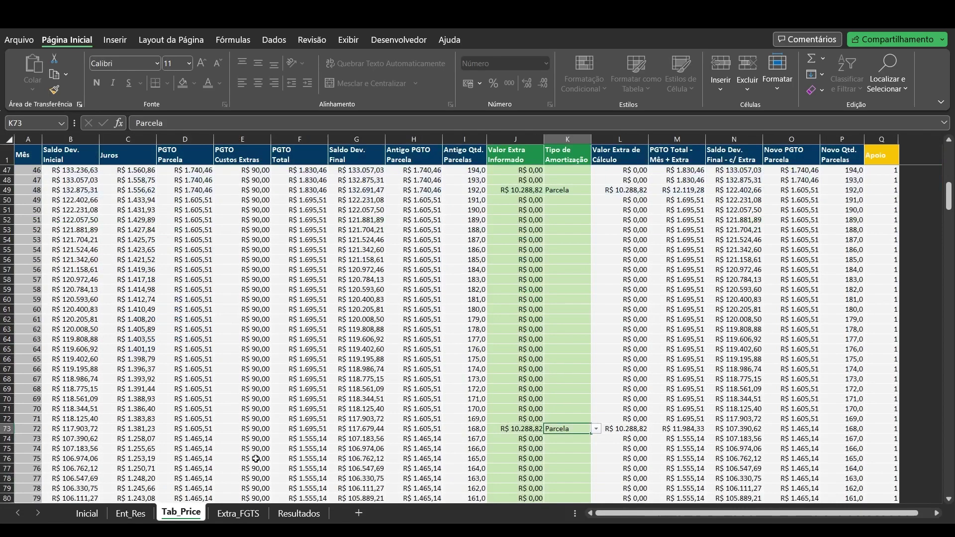
pyautogui.click(522, 170)
pyautogui.press('Up')
pyautogui.hotkey('ctrl', 'Up')
pyautogui.press('Down')
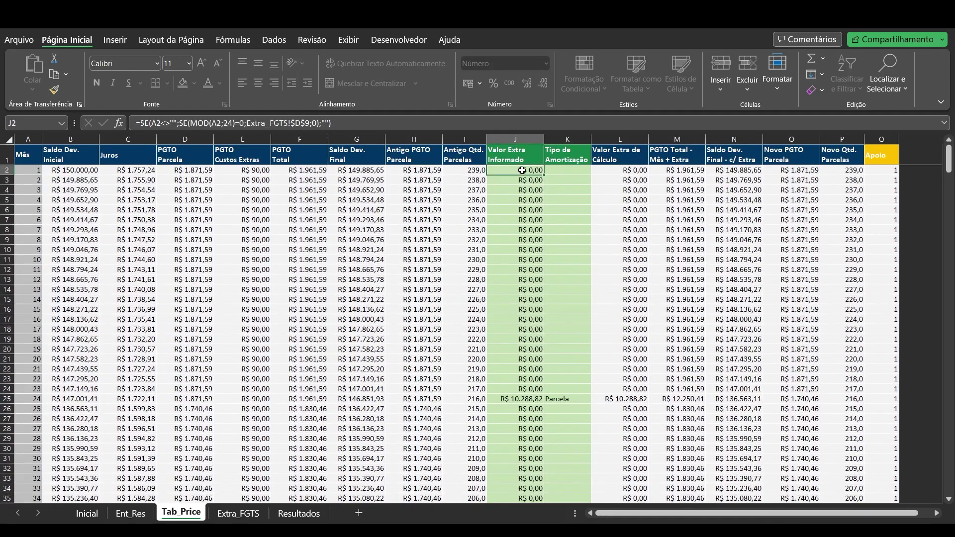
pyautogui.hotkey('shift', 'Right')
pyautogui.hotkey('shift', 'Down')
pyautogui.hotkey('ctrl', 'shift', 'Down')
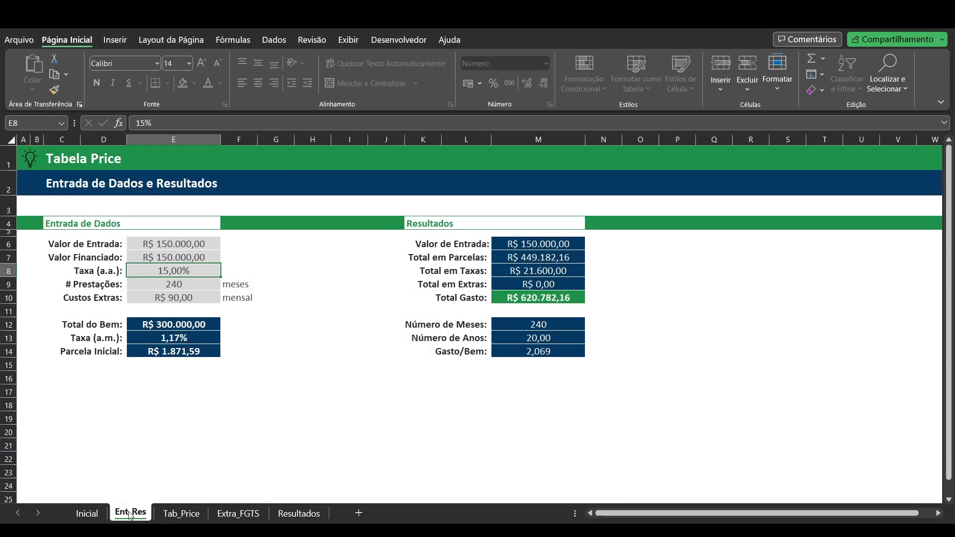
# Step: Select the results M6:M14 on Ent_Res, and duplicate the Base column D of Resultados into column K
pyautogui.click(130, 513)
pyautogui.moveTo(525, 244); pyautogui.dragTo(522, 352)
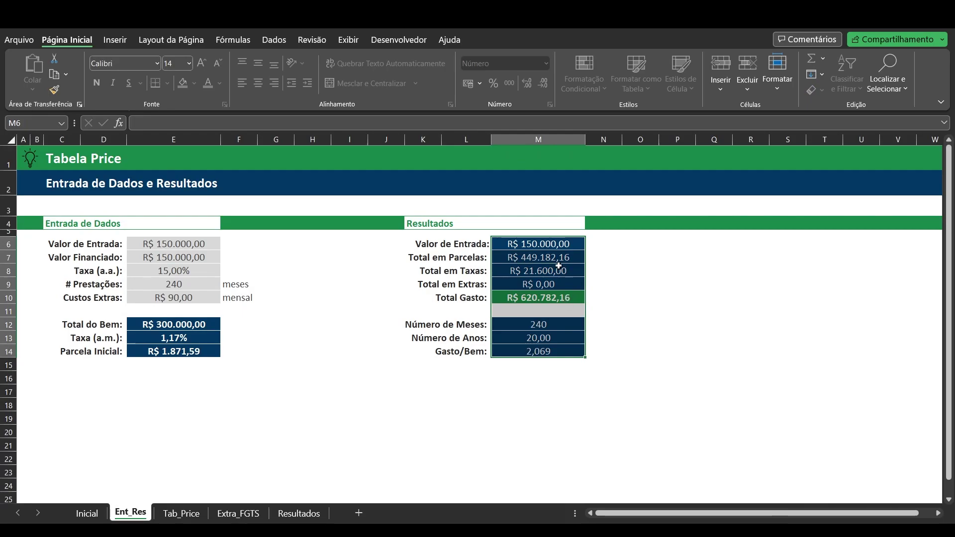
pyautogui.click(318, 517)
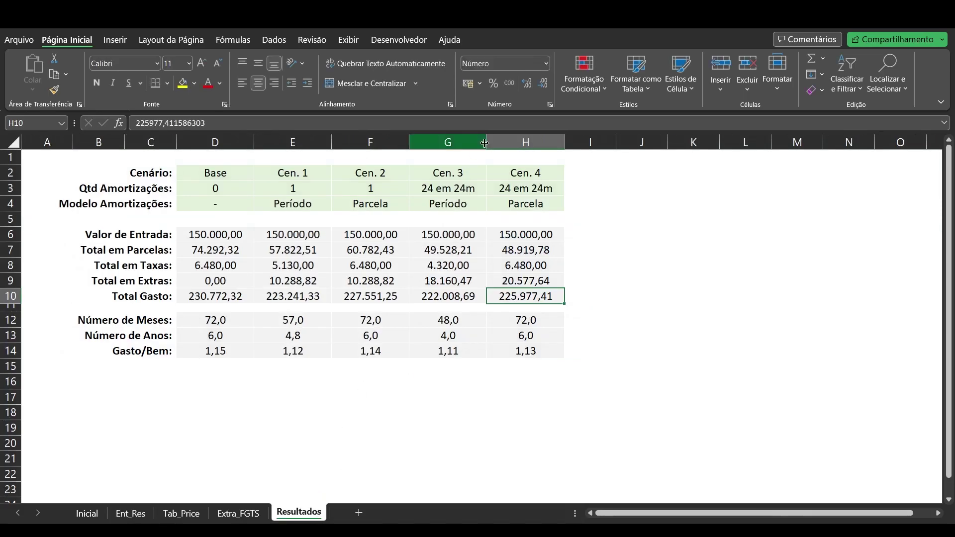
pyautogui.click(214, 142)
pyautogui.hotkey('ctrl', 'c')
pyautogui.click(695, 143)
pyautogui.hotkey('ctrl', 'v')
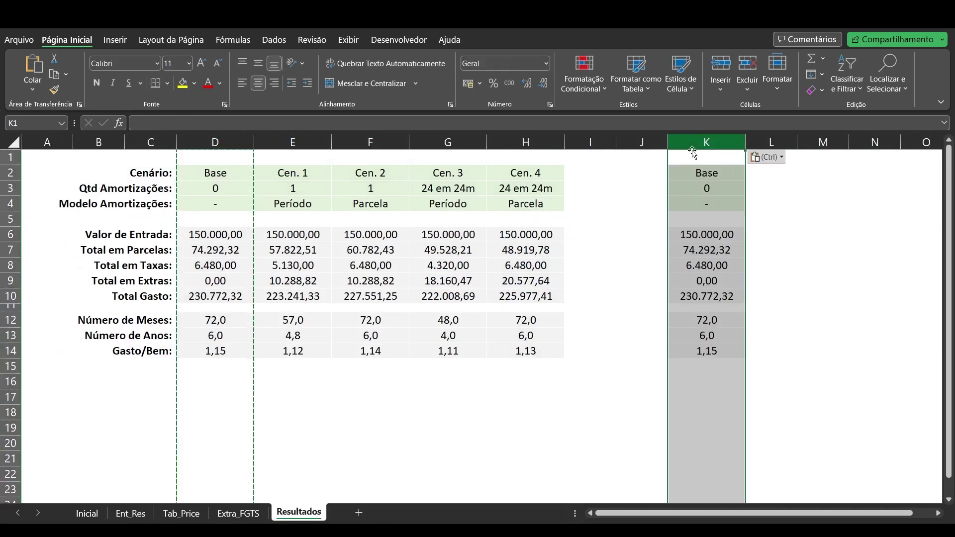
# Step: Copy the Ent_Res results in M6:M14 into the new Base column of Resultados as values, starting at K6
pyautogui.click(131, 513)
pyautogui.hotkey('ctrl', 'c')
pyautogui.click(298, 514)
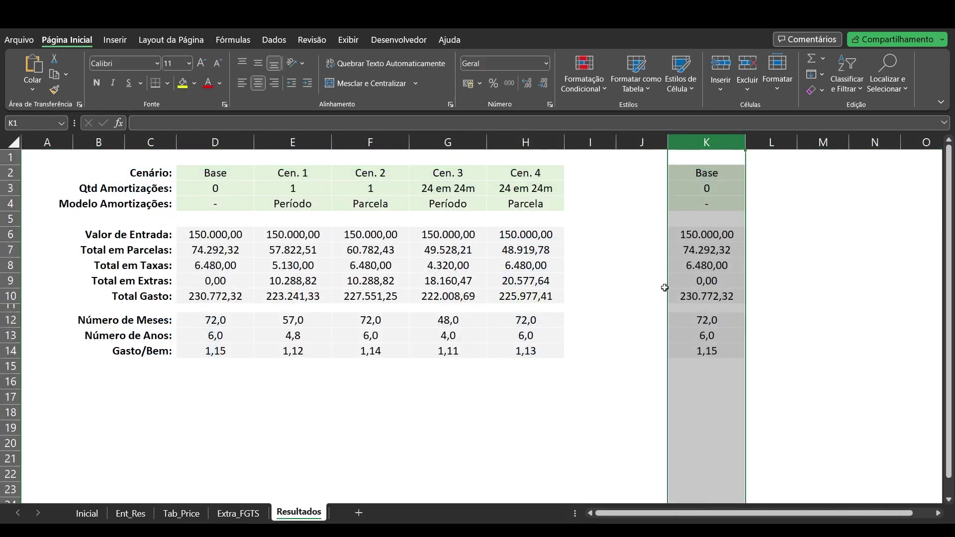
pyautogui.click(706, 235)
pyautogui.hotkey('ctrl', 'shift', 'v')
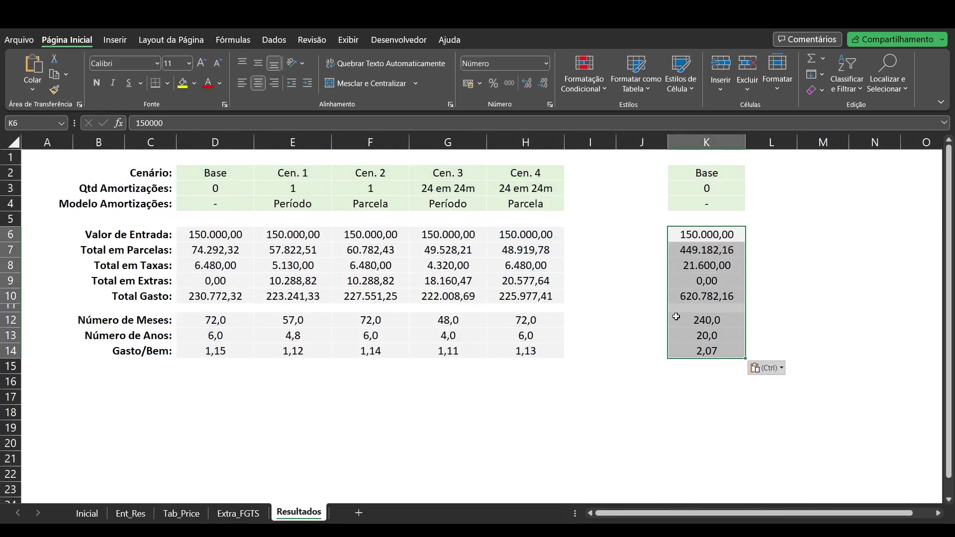
pyautogui.click(131, 513)
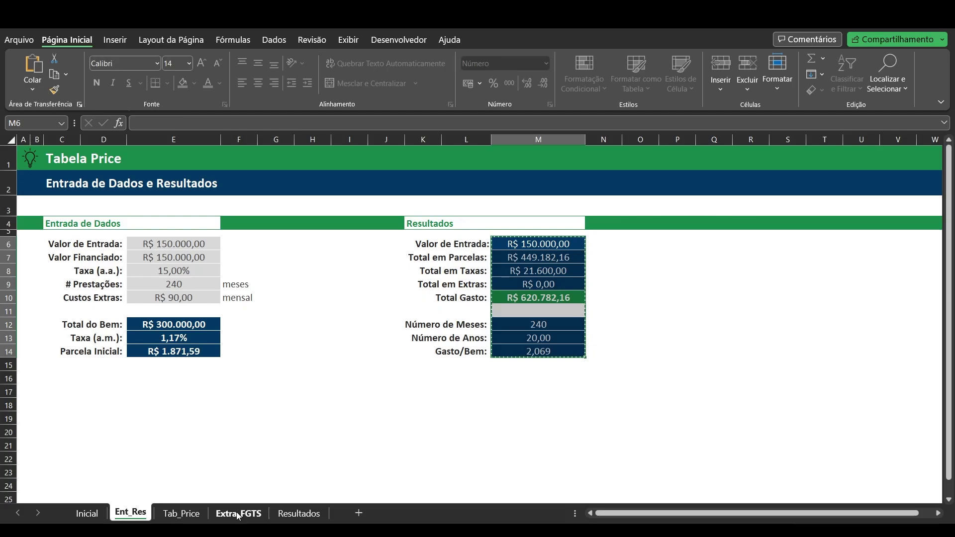
pyautogui.click(298, 513)
pyautogui.hotkey('ctrl', 'v')
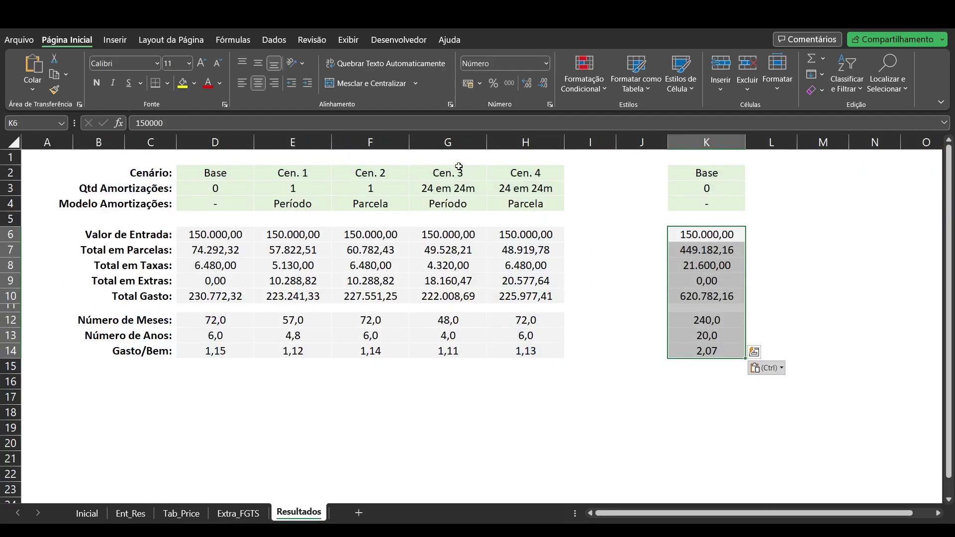
# Step: Duplicate the Cen. 3 column G of Resultados into column L and clear the copied result values in L6:L16
pyautogui.click(447, 142)
pyautogui.hotkey('ctrl', 'c')
pyautogui.click(784, 142)
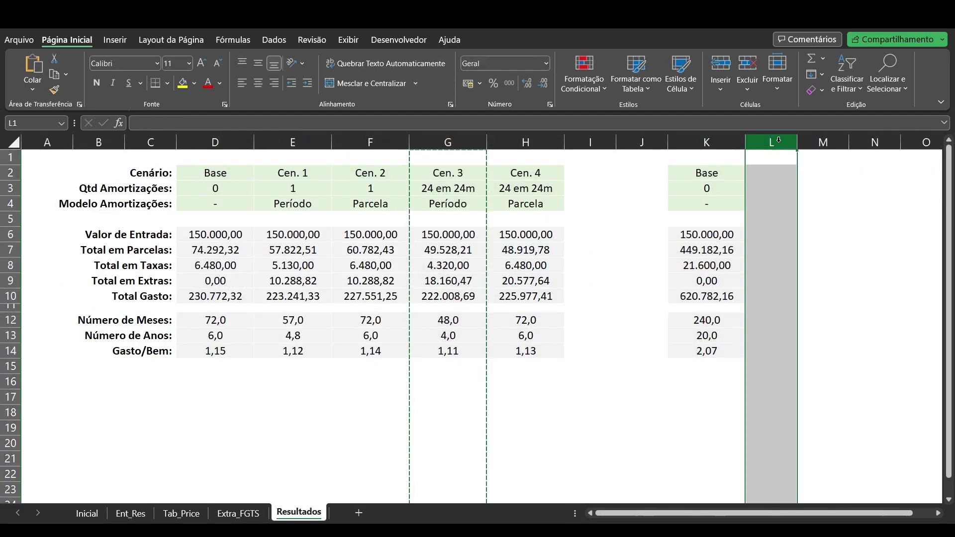
pyautogui.hotkey('ctrl', 'v')
pyautogui.moveTo(784, 234); pyautogui.dragTo(784, 383)
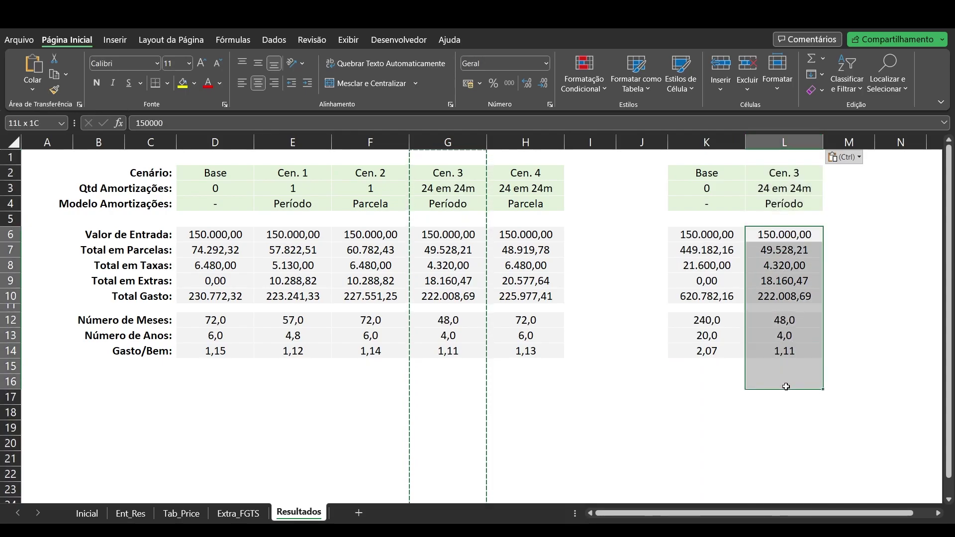
pyautogui.press('Delete')
# Step: Copy the automatic amortization formula text from J4 on Extra_FGTS, without its leading apostrophe
pyautogui.click(245, 513)
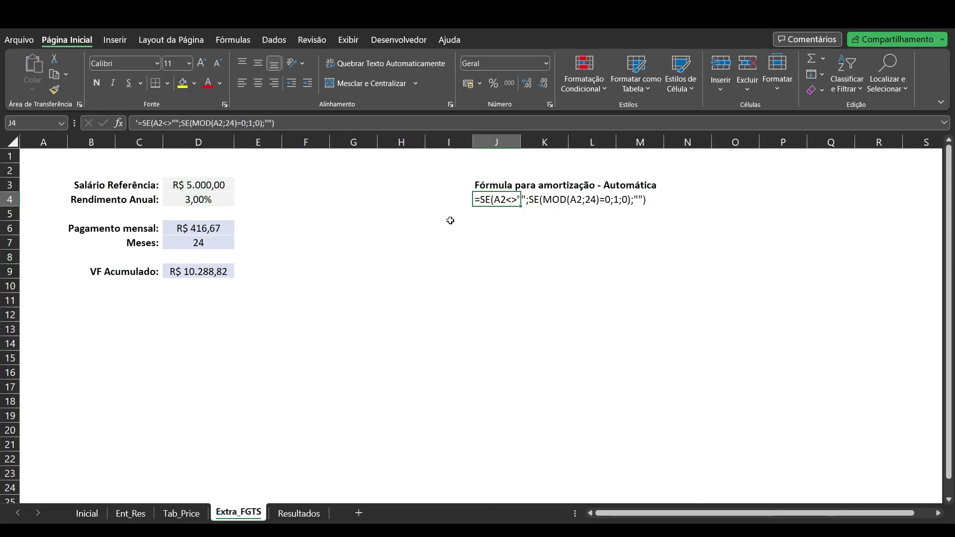
pyautogui.moveTo(281, 124); pyautogui.dragTo(136, 123)
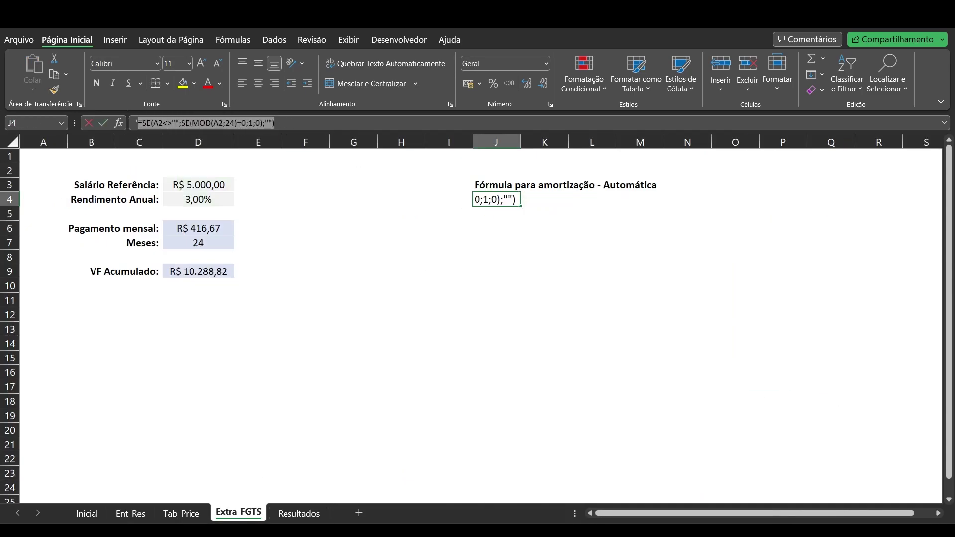
pyautogui.hotkey('ctrl', 'c')
pyautogui.press('Escape')
# Step: Enter the copied formula in J2 on Tab_Price, replacing the inner SE's true value 1 with the absolute reference Extra_FGTS!$D$9
pyautogui.click(184, 513)
pyautogui.doubleClick(509, 179)
pyautogui.hotkey('ctrl', 'Up')
pyautogui.press('Down')
pyautogui.click(252, 122)
pyautogui.hotkey('ctrl', 'v')
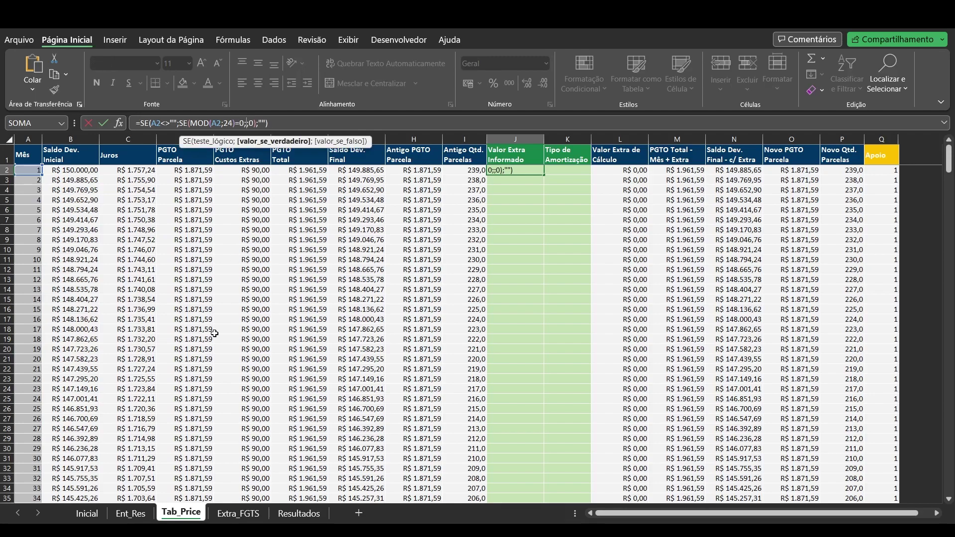
pyautogui.click(238, 513)
pyautogui.click(206, 268)
pyautogui.press('F4')
pyautogui.press('Return')
# Step: Fill the J2 formula down the Valor Extra Informado column of Tab_Price to the last table row, 421
pyautogui.press('Up')
pyautogui.hotkey('ctrl', 'c')
pyautogui.press('Left')
pyautogui.hotkey('ctrl', 'Down')
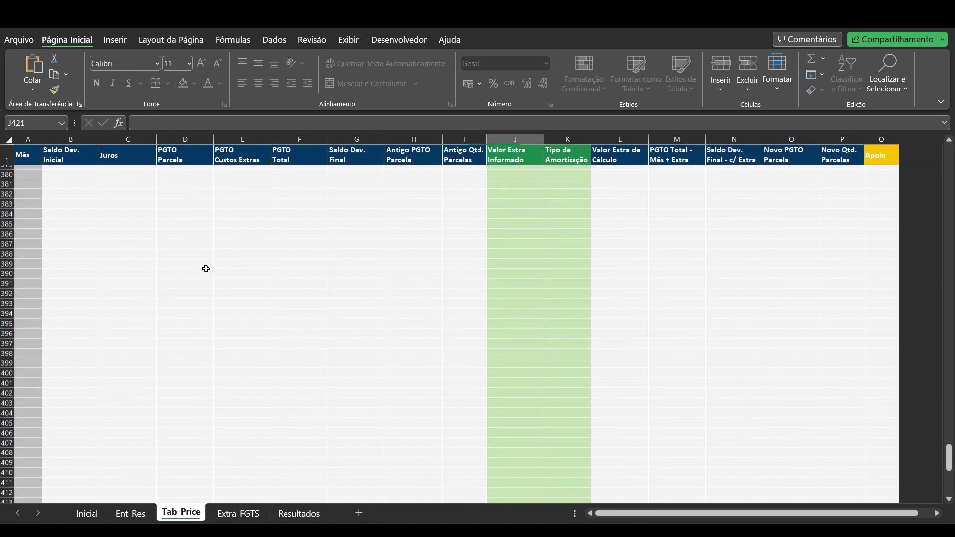
pyautogui.press('Right')
pyautogui.hotkey('ctrl', 'shift', 'Up')
pyautogui.hotkey('shift', 'Down')
pyautogui.hotkey('ctrl', 'v')
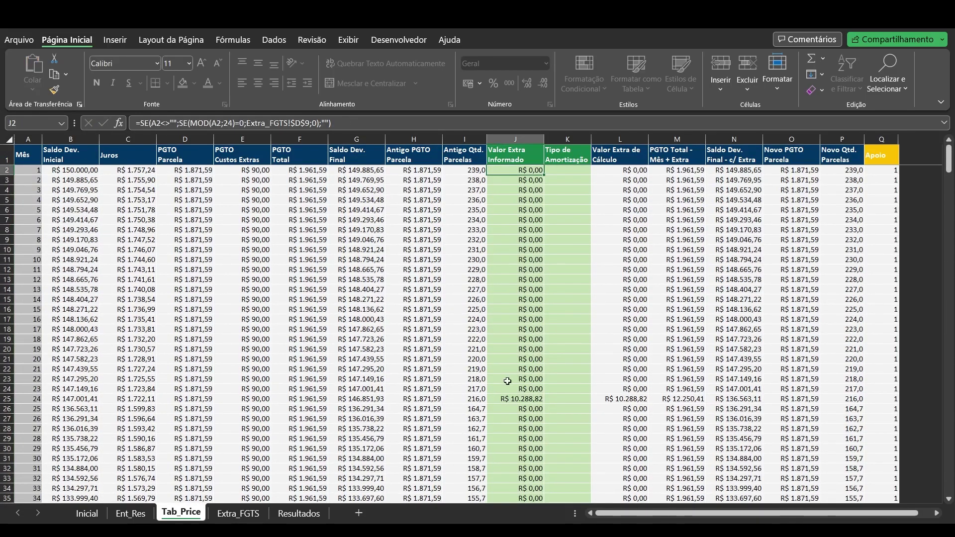
# Step: Set the amortization type in K25, month 24, to Período and copy it down the rest of column K to row 421
pyautogui.click(559, 399)
pyautogui.click(596, 399)
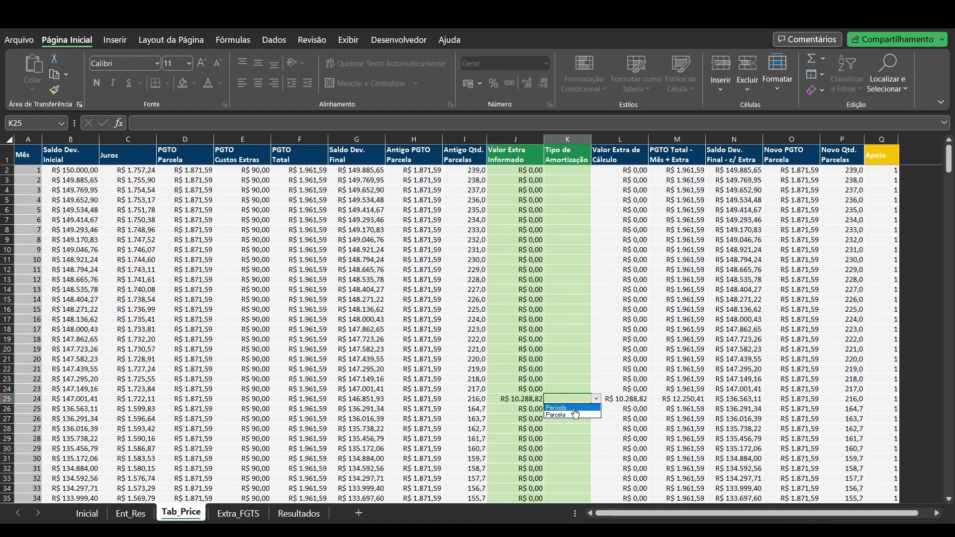
pyautogui.click(575, 412)
pyautogui.hotkey('ctrl', 'c')
pyautogui.press('Left')
pyautogui.hotkey('ctrl', 'Down')
pyautogui.press('Right')
pyautogui.hotkey('ctrl', 'shift', 'Up')
pyautogui.hotkey('shift', 'Down')
pyautogui.hotkey('ctrl', 'v')
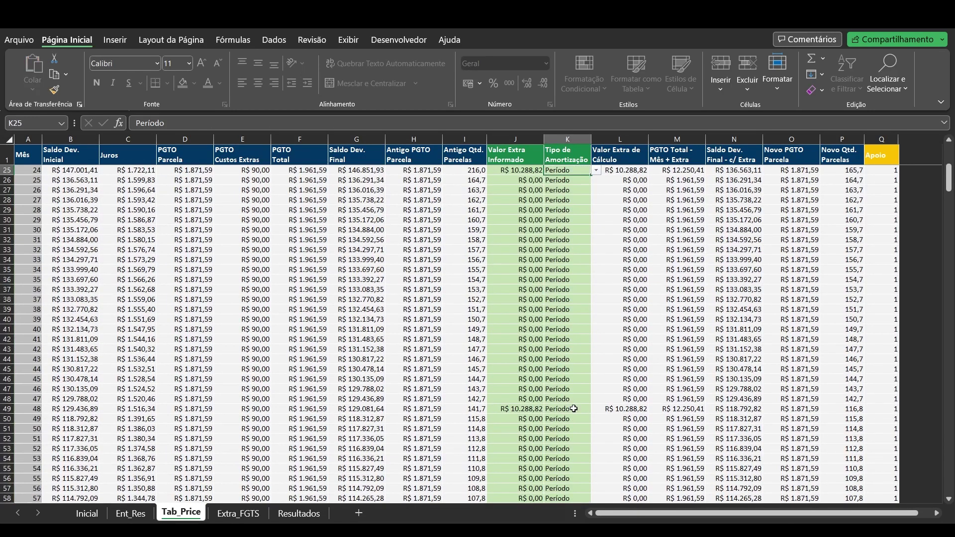
# Step: Copy the Ent_Res results in M6:M14 into the second Cen. 3 column of Resultados as values, starting at L6, and return to Ent_Res
pyautogui.click(146, 507)
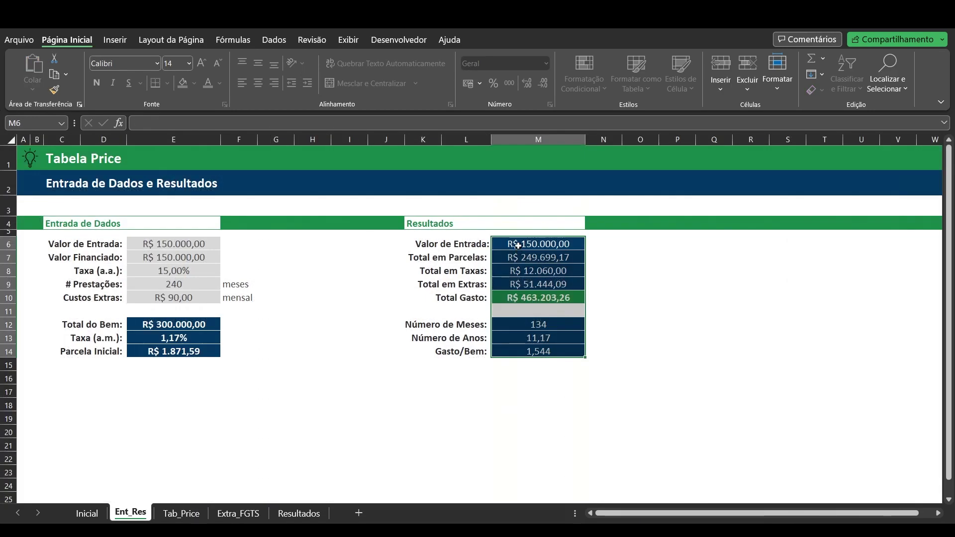
pyautogui.hotkey('ctrl', 'c')
pyautogui.click(305, 513)
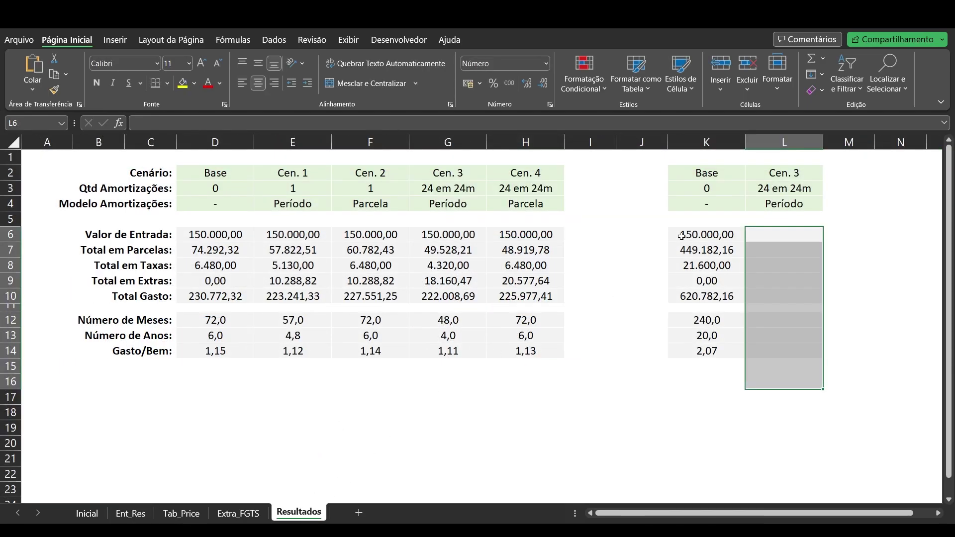
pyautogui.click(782, 233)
pyautogui.hotkey('ctrl', 'shift', 'v')
pyautogui.click(655, 296)
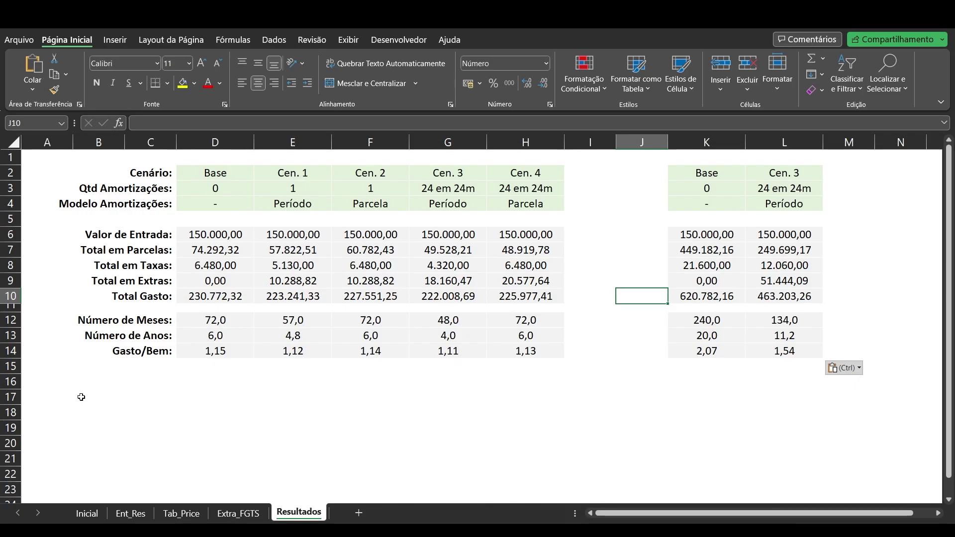
pyautogui.click(130, 513)
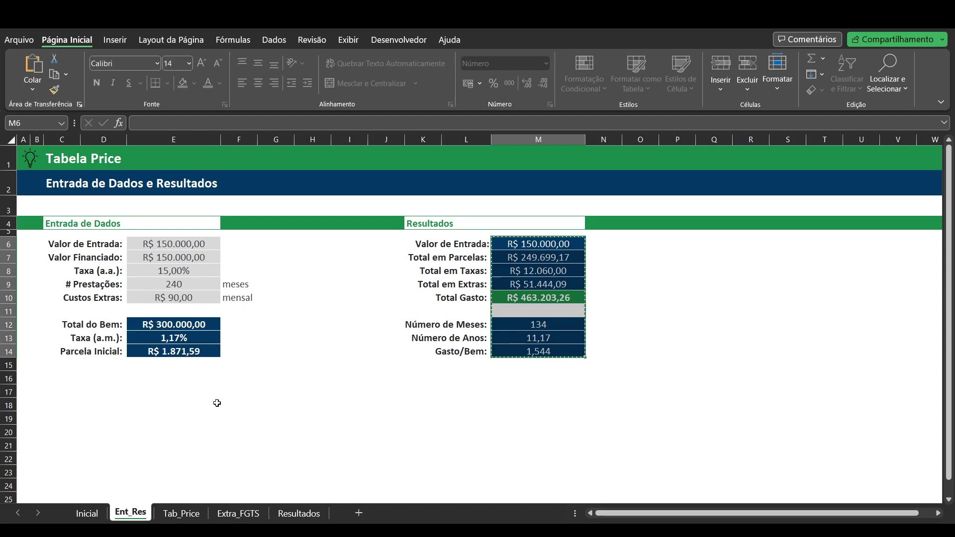